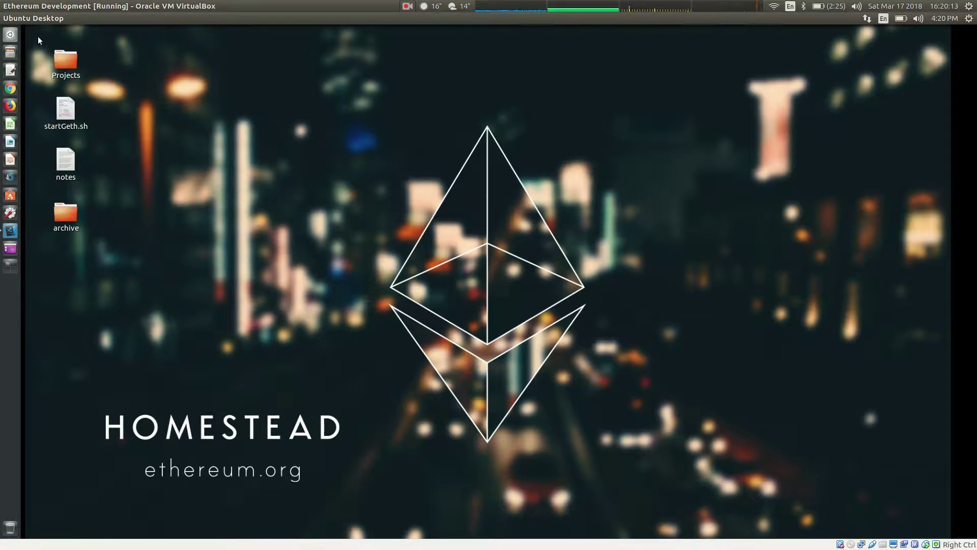
Launch Ganache, show its transactions list, and move the window aside to make room on the desktop.
left_click(10, 34)
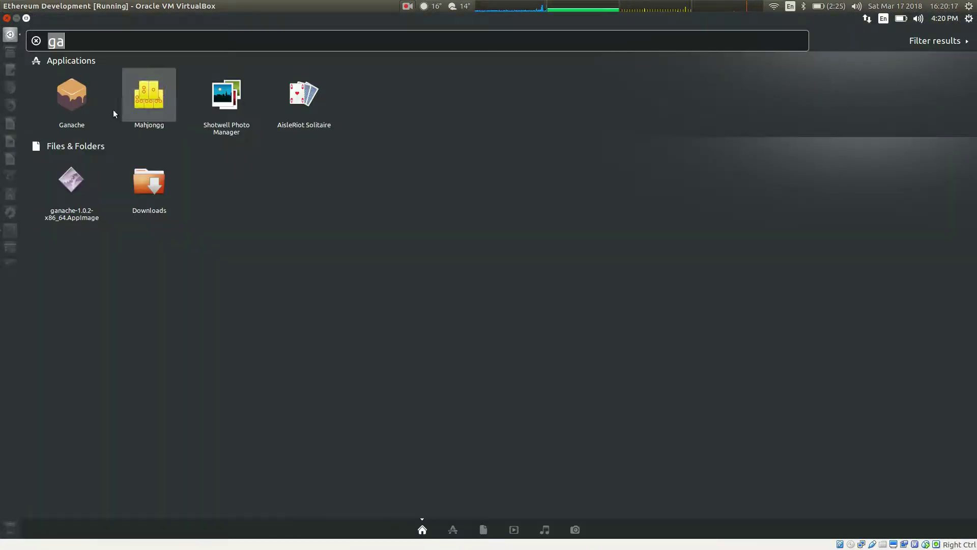
left_click(66, 93)
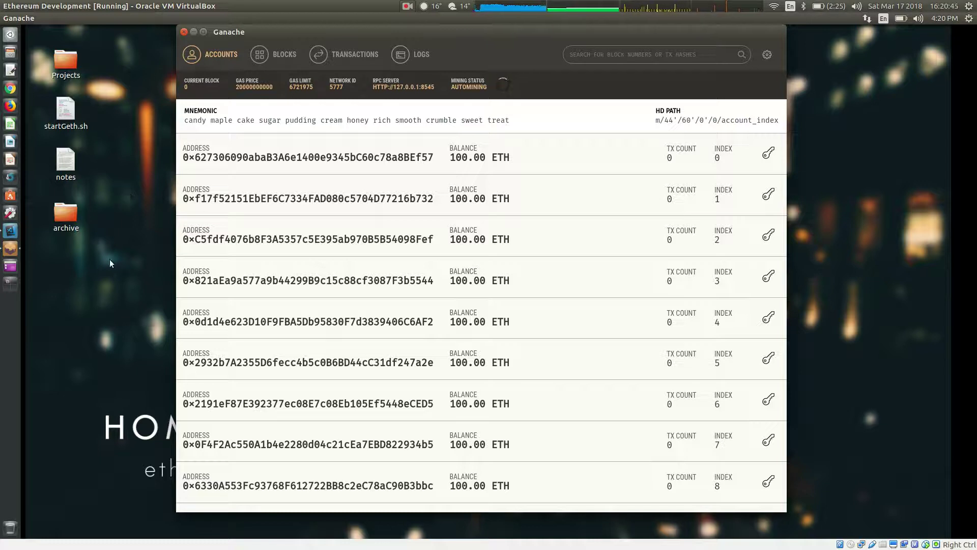
left_click(360, 51)
left_click_drag(366, 33, 518, 34)
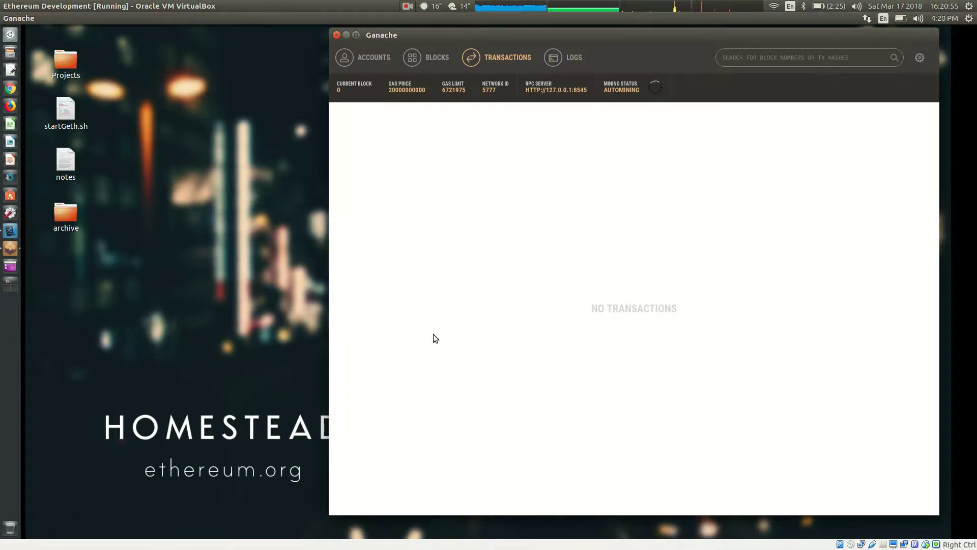
Open a terminal beside Ganache and change to the Desktop/Projects/votethereum directory.
left_click(184, 261)
key("ctrl+alt+t")
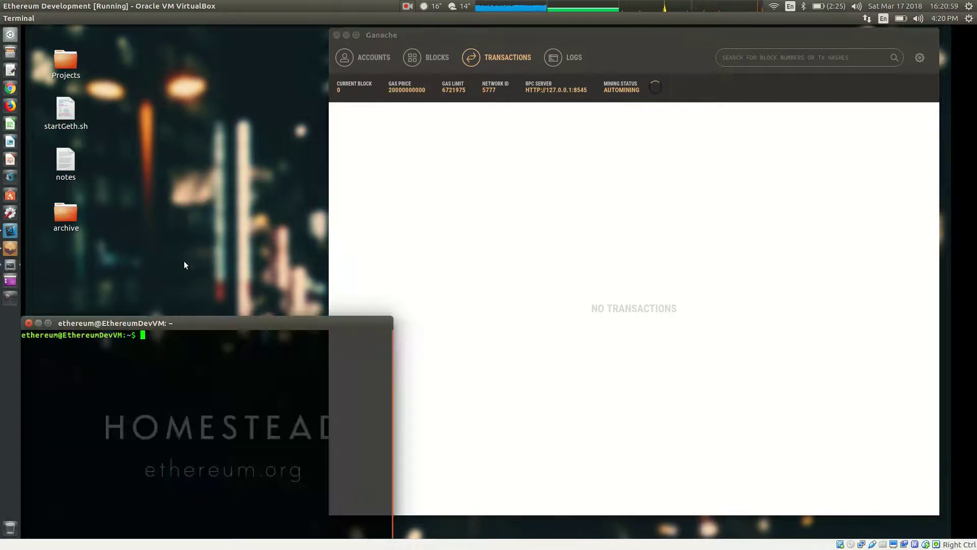
left_click_drag(215, 323, 234, 230)
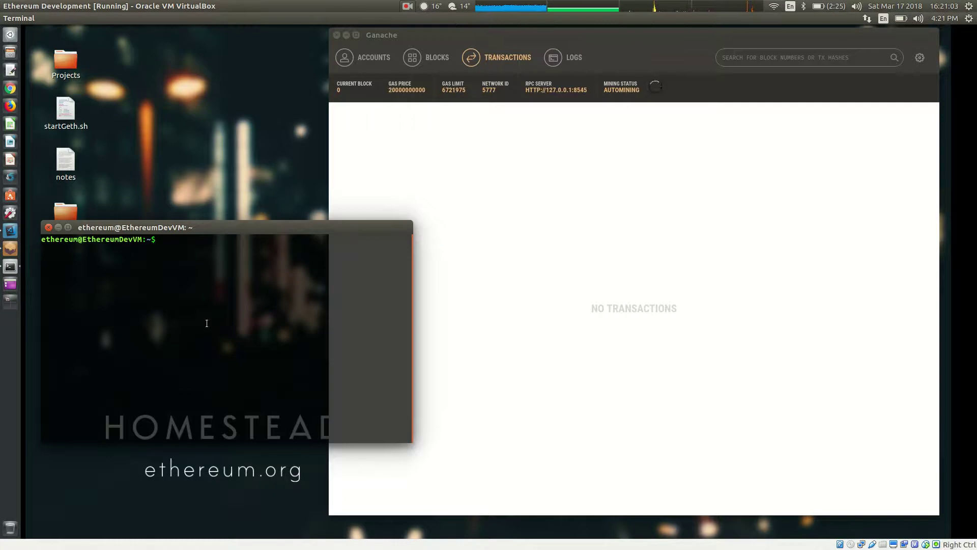
type("cd De")
key("Tab")
type("Pr")
key("Tab")
type("vote")
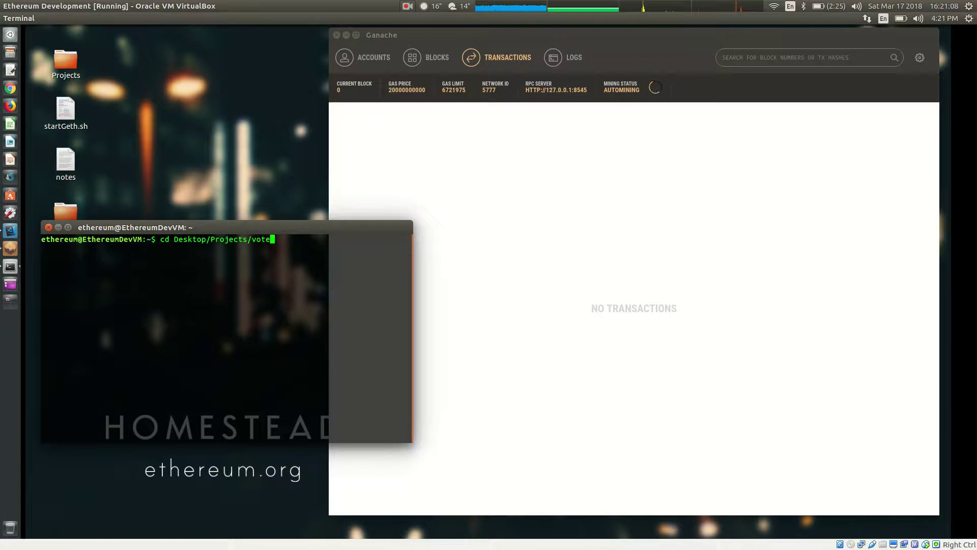
key("Tab")
key("Return")
Run the project's script starting with "re" to compile and deploy the contracts, and highlight Migrations.sol and Votethereum in its output.
type("./re")
key("Tab")
key("Return")
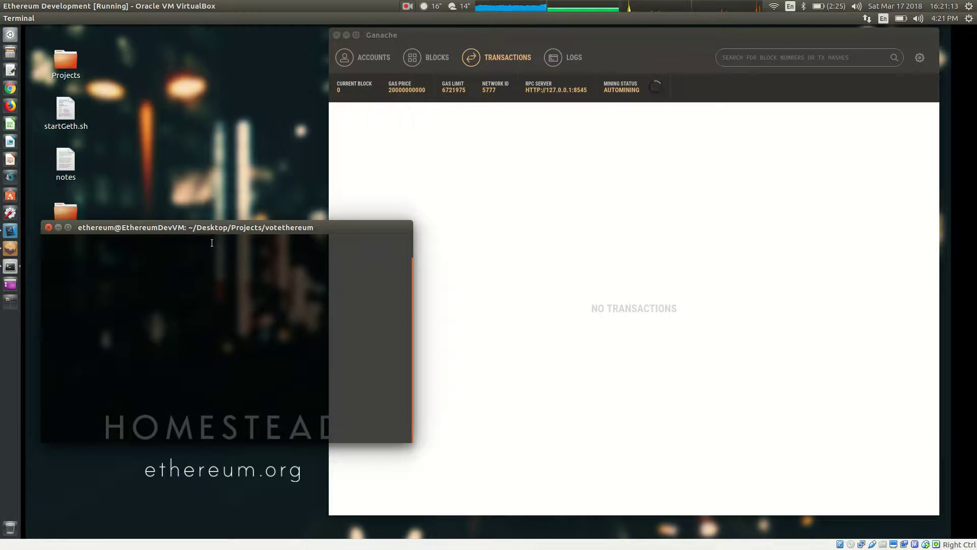
left_click_drag(215, 223, 214, 217)
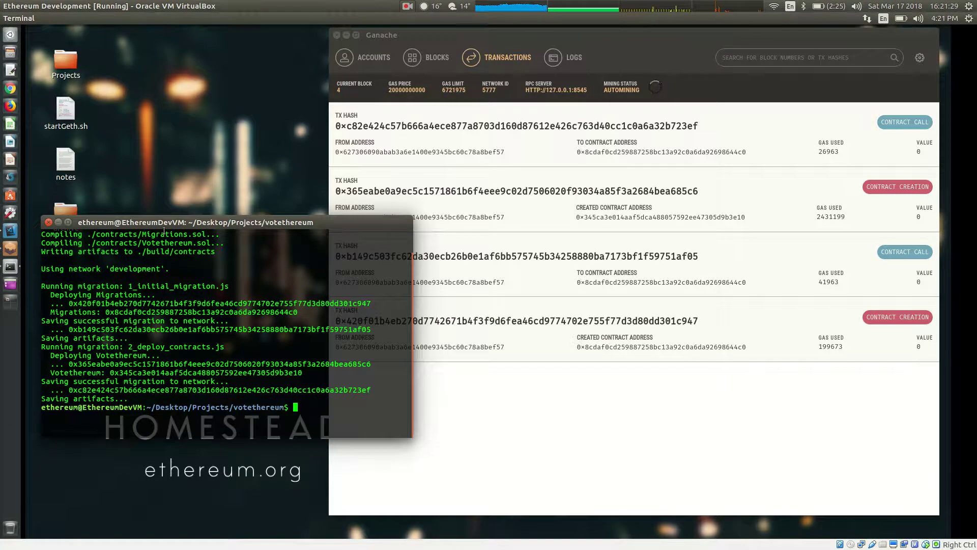
left_click_drag(143, 233, 207, 235)
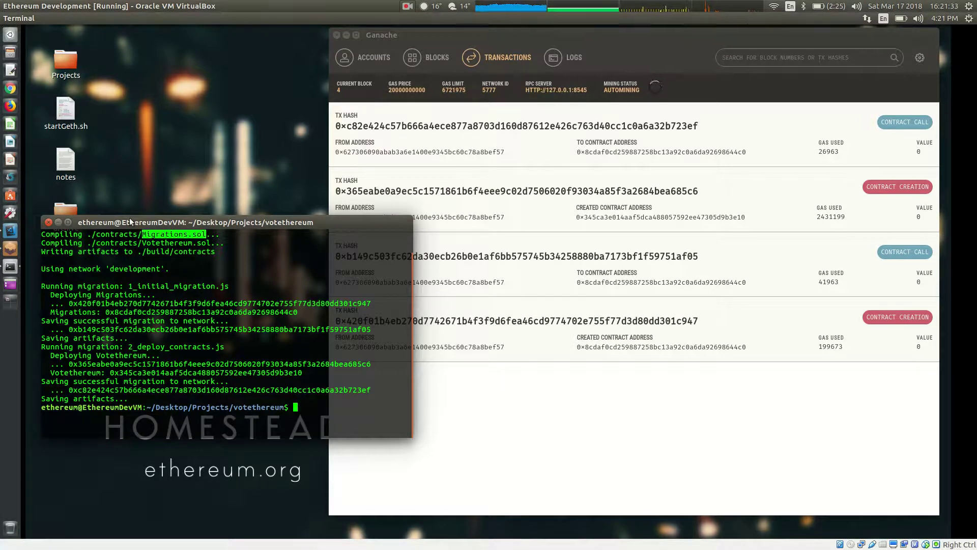
left_click_drag(142, 242, 191, 242)
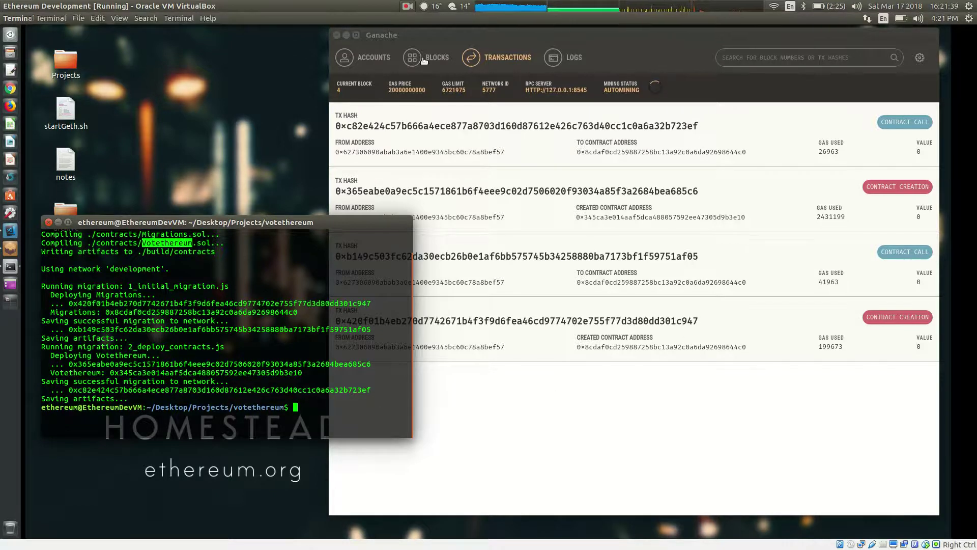
Start the development server with npm run dev and minimize the terminal.
left_click(310, 409)
type("npm")
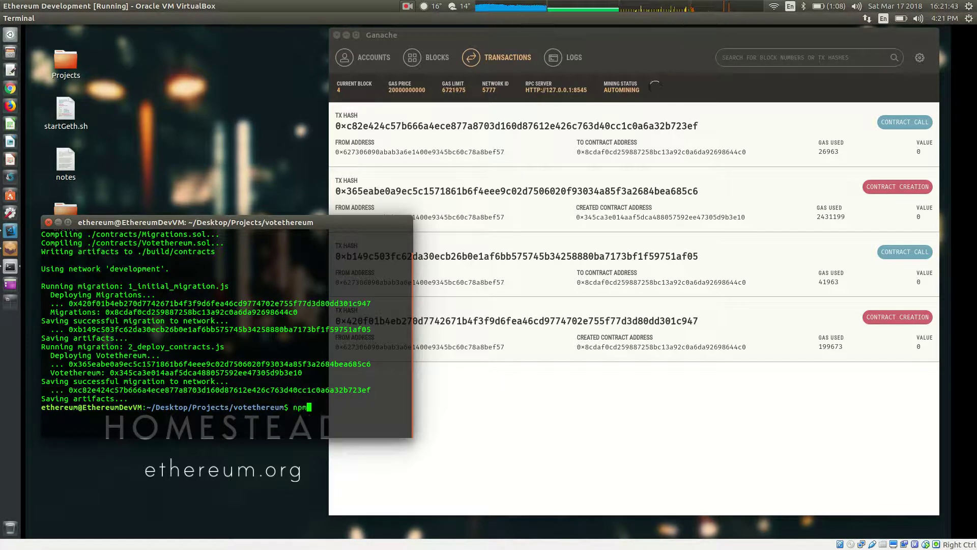
type(" run dev")
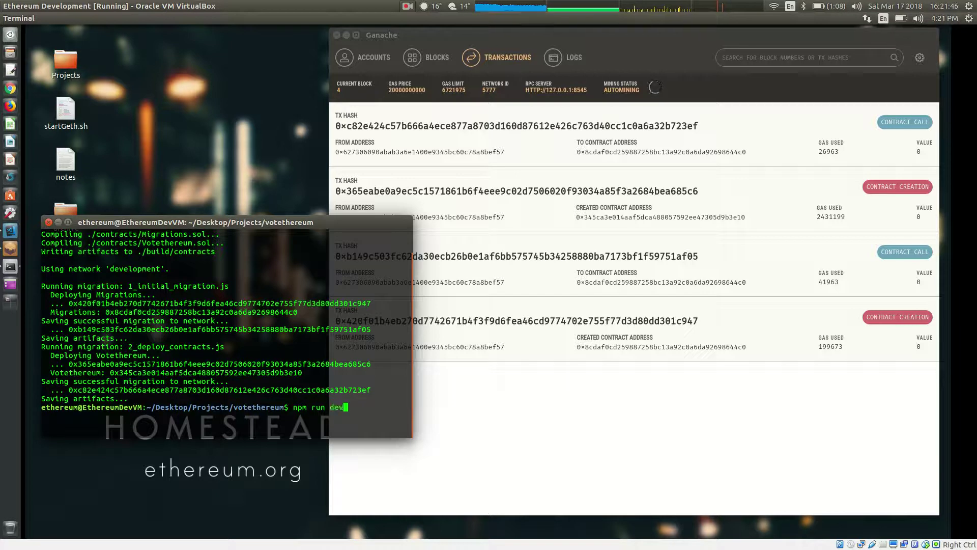
key("Return")
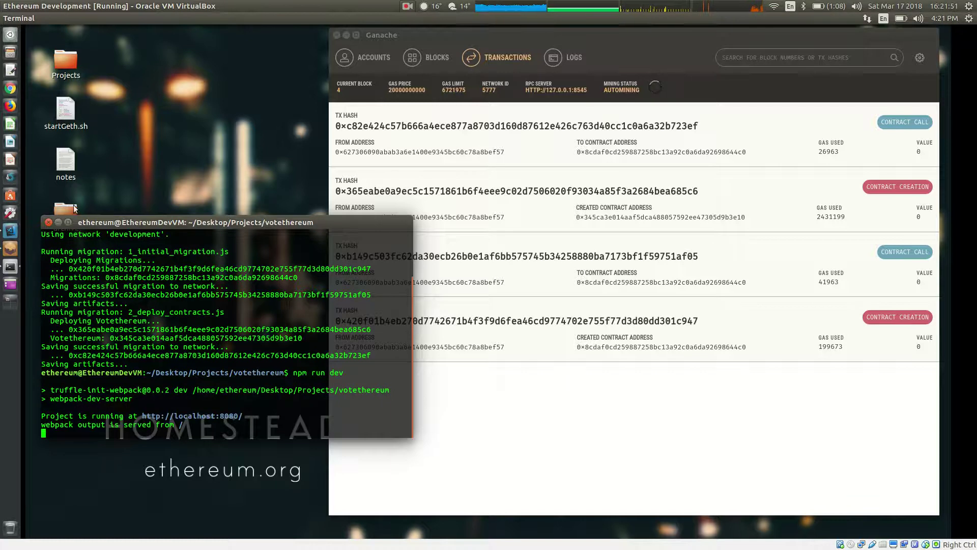
left_click(58, 223)
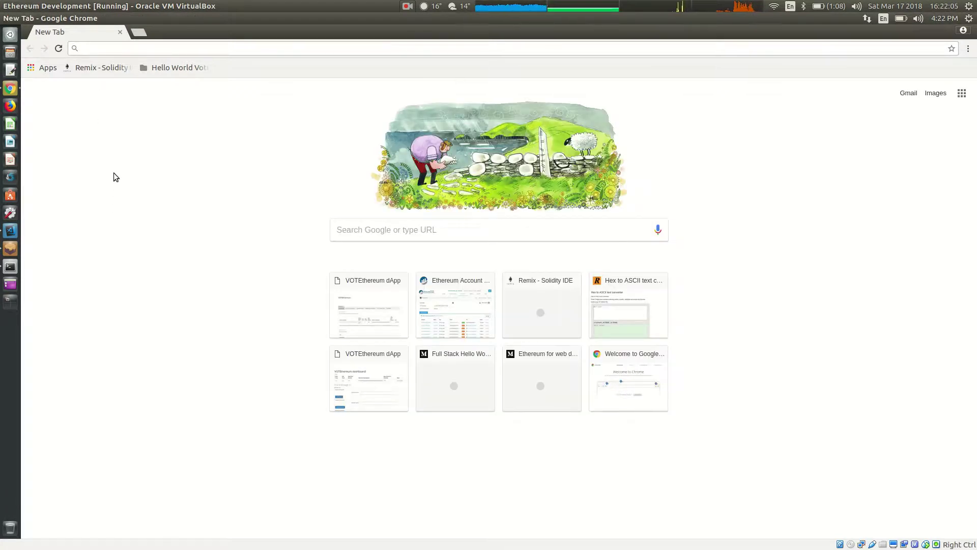
Load localhost:8080 in Chrome and look over the voting session's Dashboard.
type("localhost:8080")
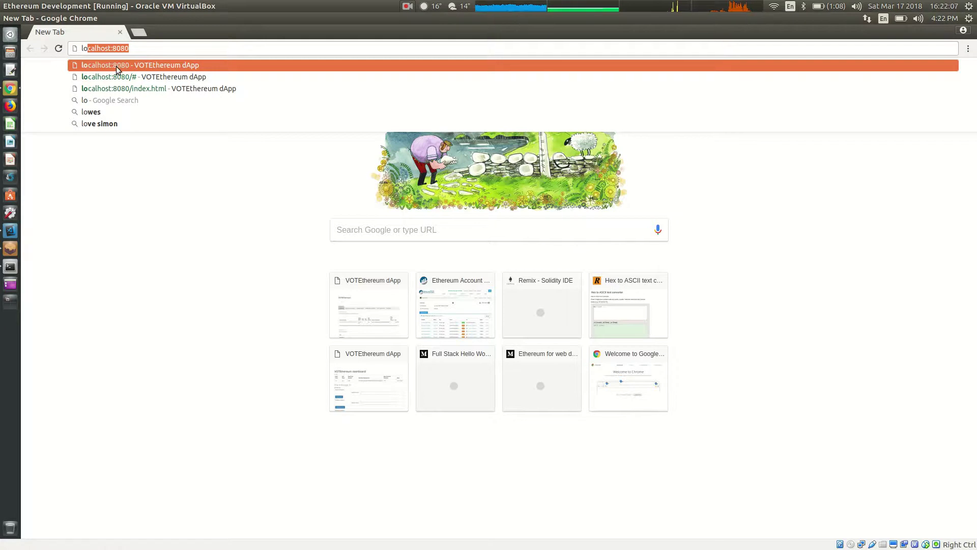
key("Return")
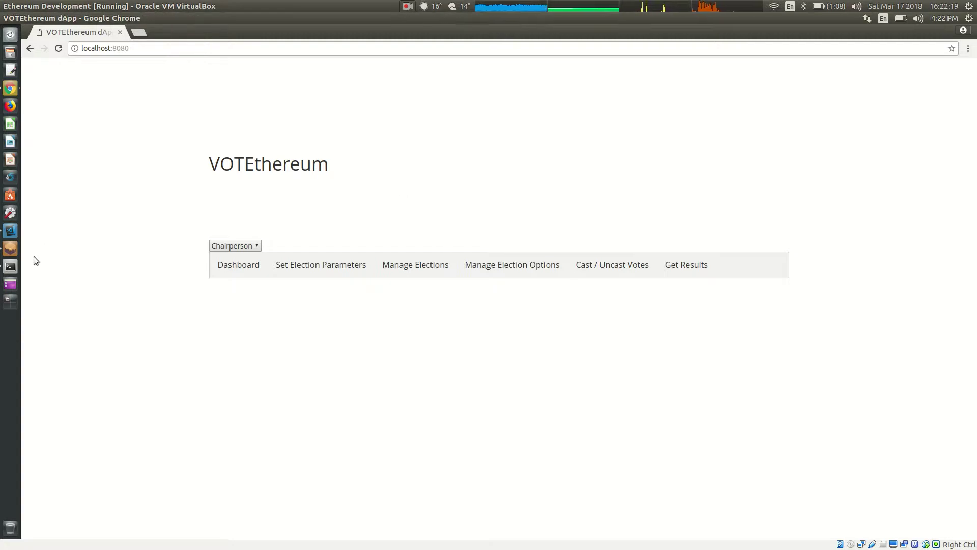
left_click(226, 270)
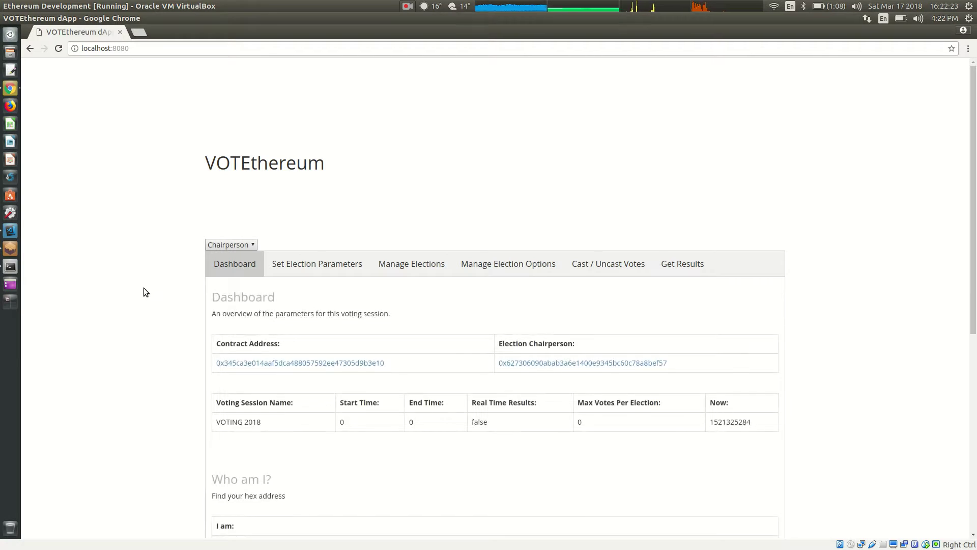
scroll(142, 289, "down", 5)
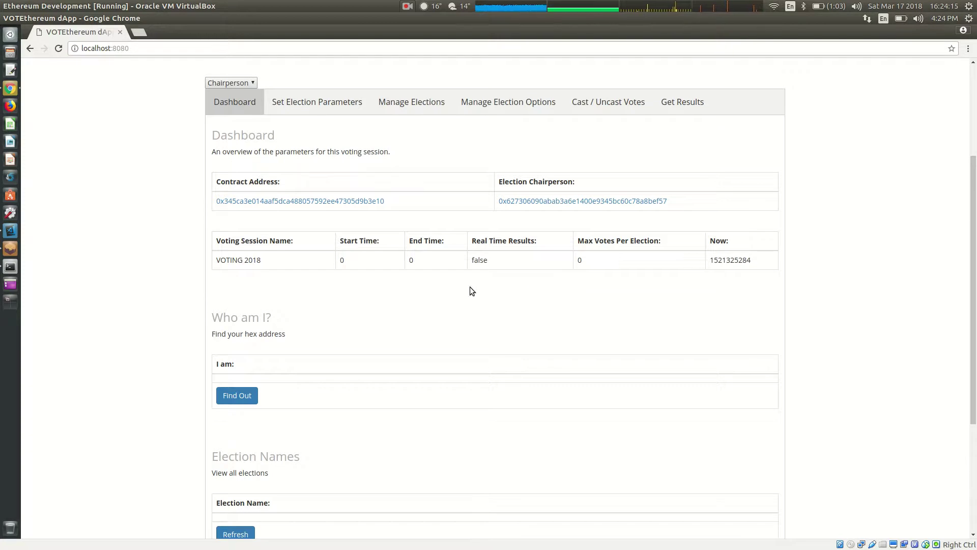
scroll(457, 321, "up", 3)
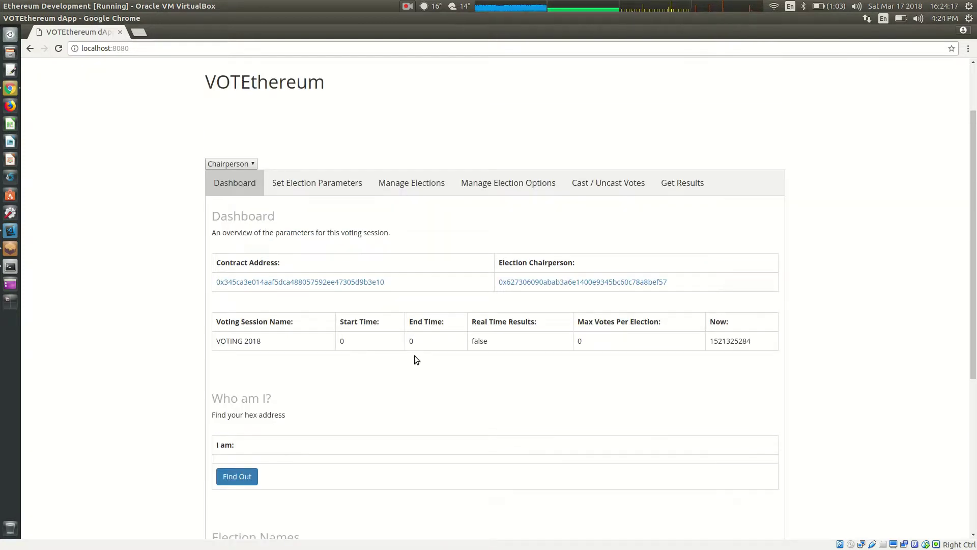
Switch the active account to two different sample voters and return it to Chairperson.
left_click(253, 164)
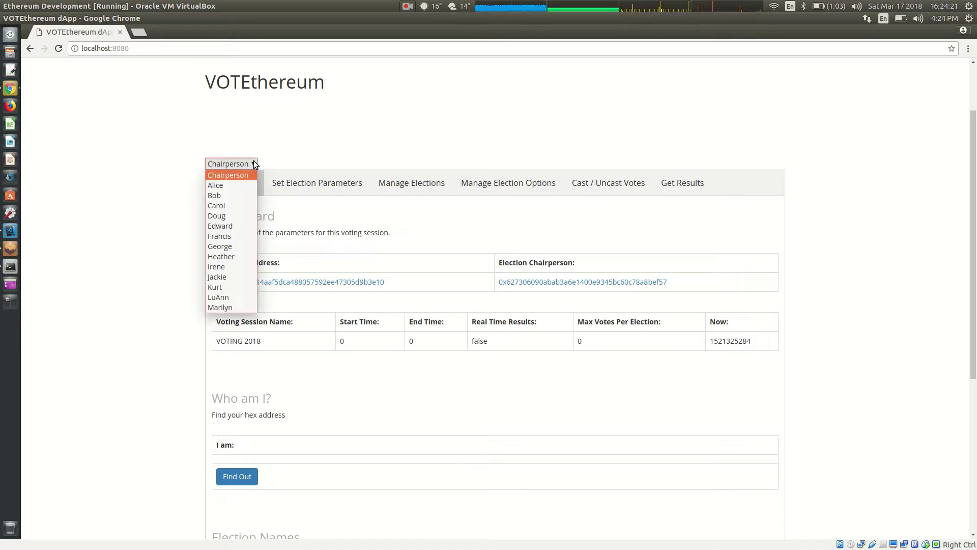
left_click(233, 206)
left_click(237, 163)
left_click(230, 216)
left_click(241, 164)
left_click(236, 174)
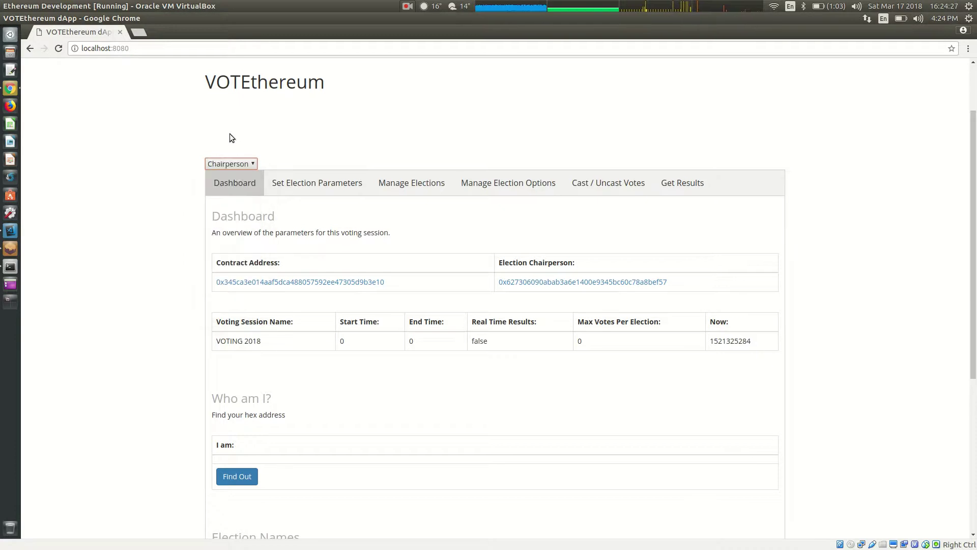
left_click(244, 166)
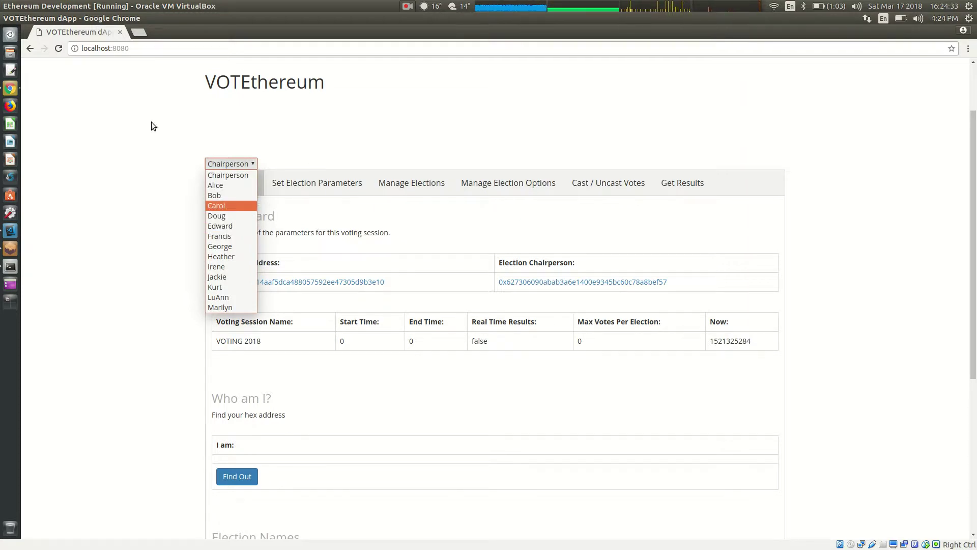
left_click(231, 175)
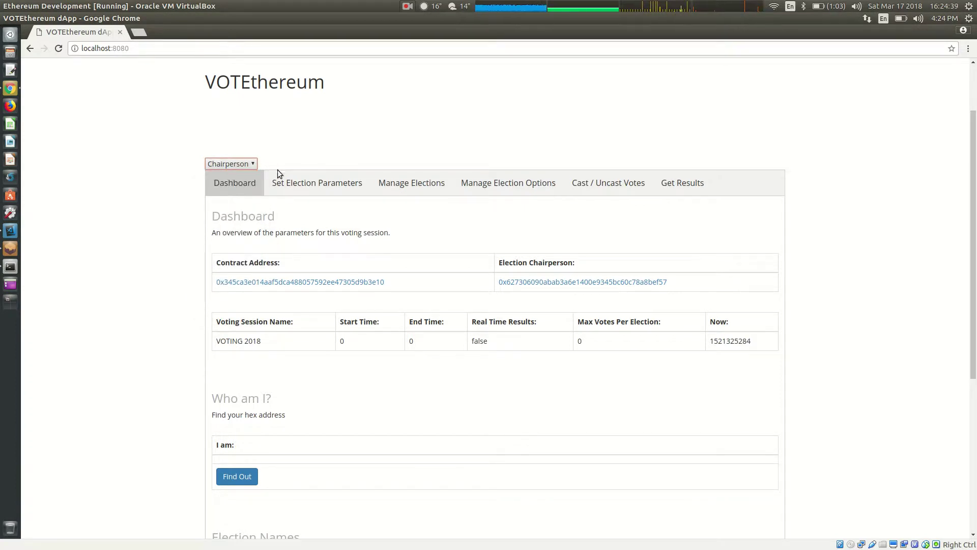
Set the election parameter Max Votes per Election to 100, with the browser window reduced and placed beside Ganache.
left_click(298, 185)
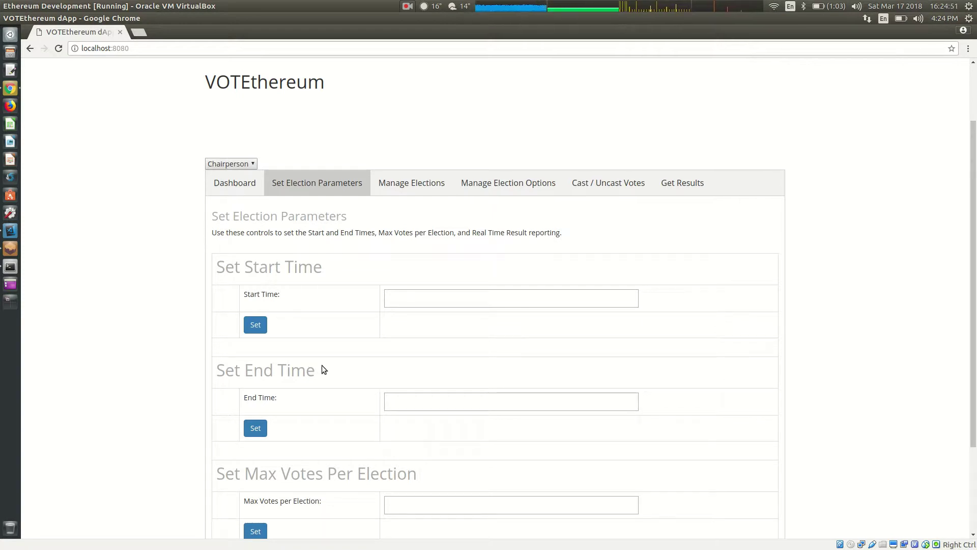
scroll(327, 384, "down", 2)
scroll(327, 384, "down", 3)
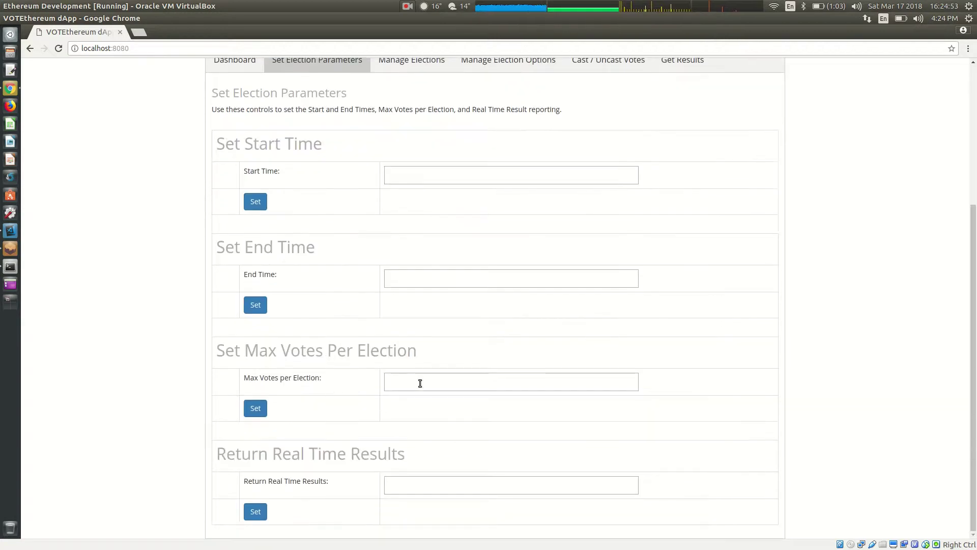
left_click(426, 383)
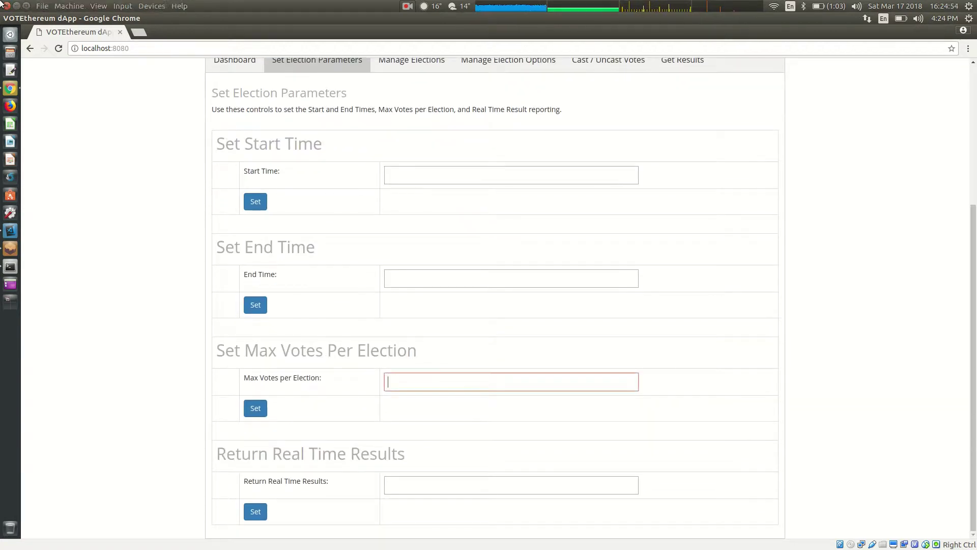
left_click(27, 18)
left_click_drag(383, 33, 323, 33)
scroll(282, 282, "down", 2)
type("100")
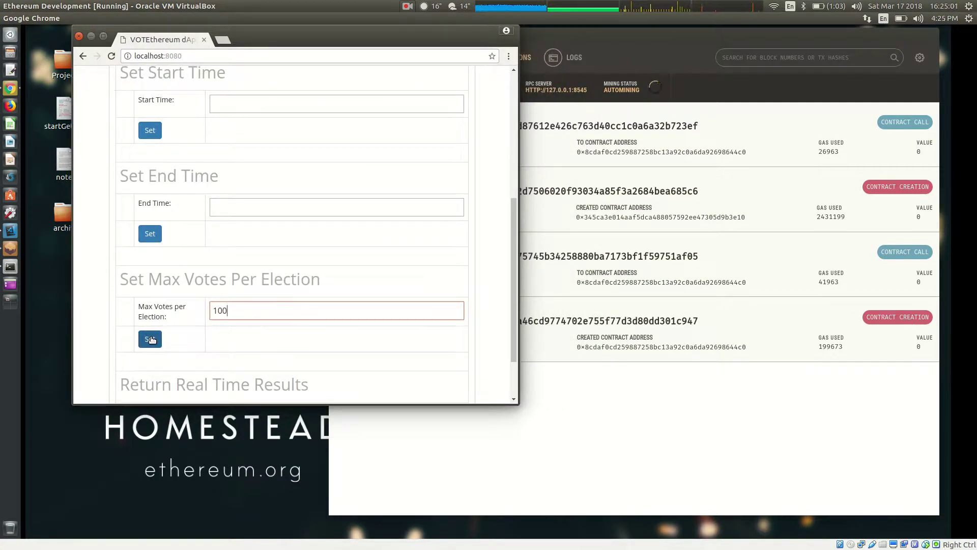
left_click(150, 339)
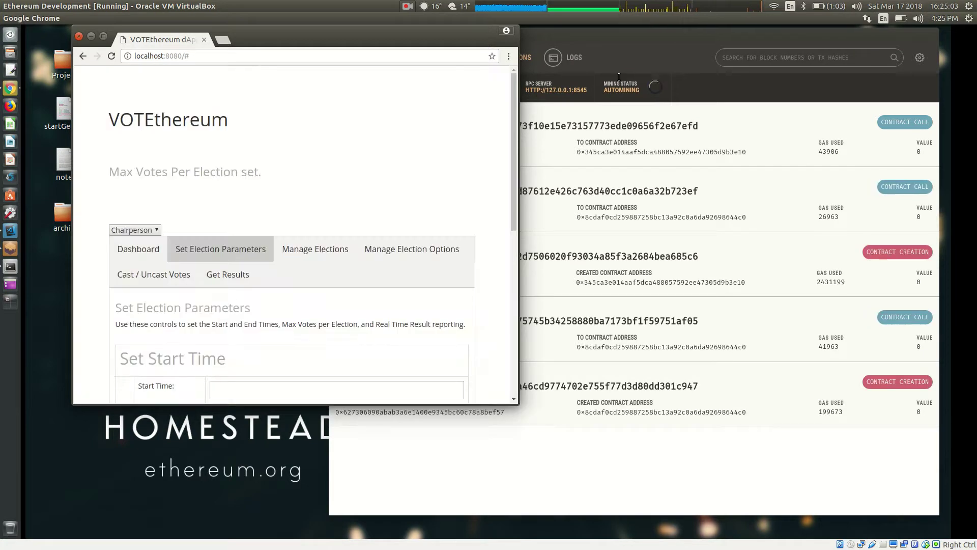
Inspect the details of the newest contract call in Ganache and return to the transactions list.
left_click(694, 45)
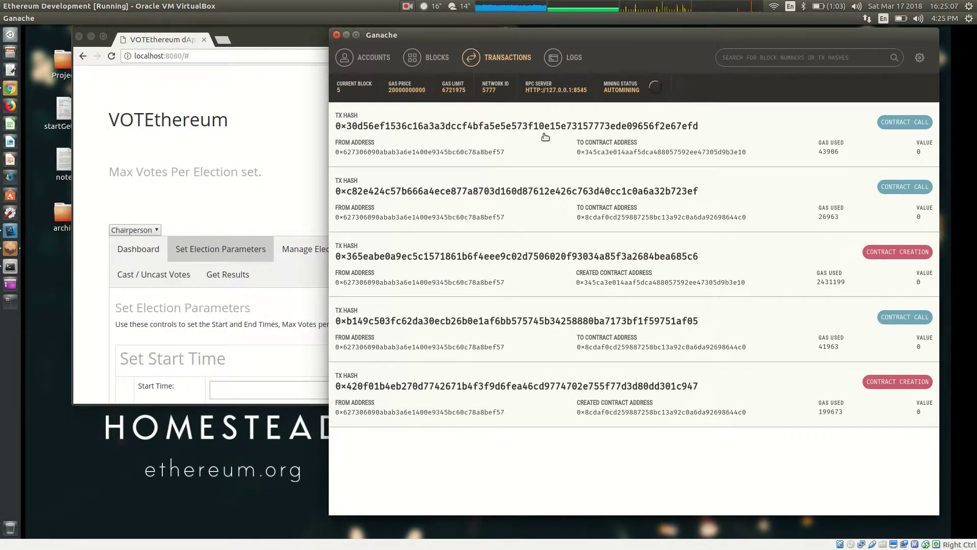
left_click(905, 120)
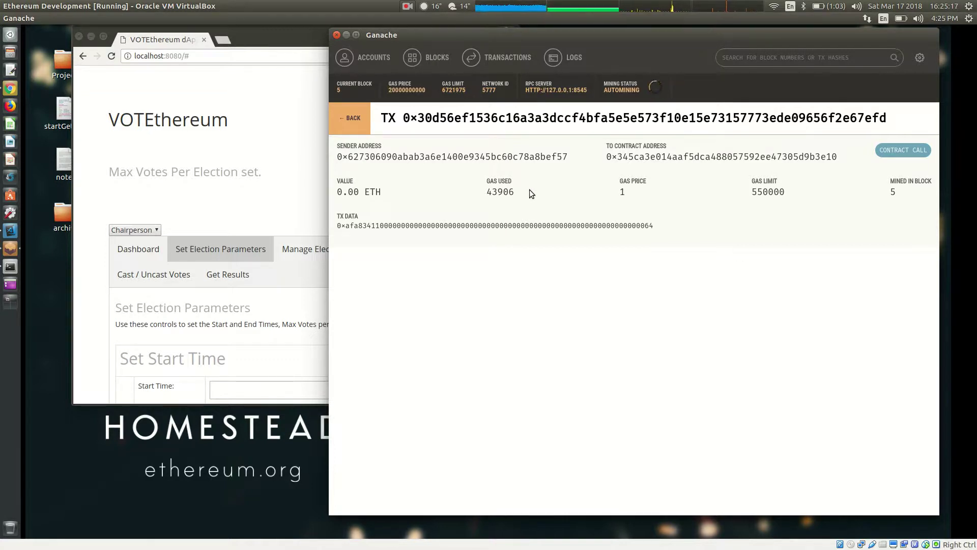
left_click(505, 58)
Set Return Real Time Results to true in Chrome's election parameters and maximize the browser window.
left_click(262, 149)
scroll(261, 150, "down", 4)
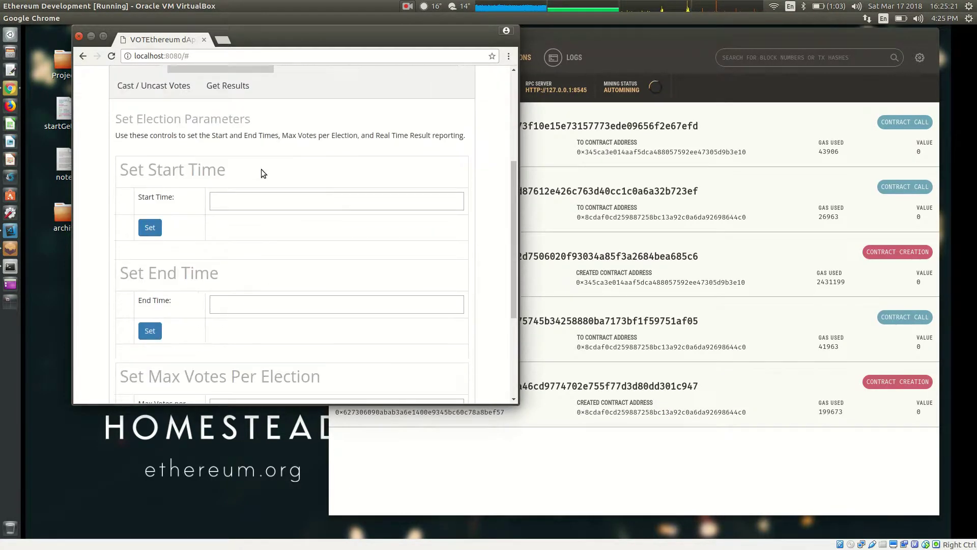
scroll(261, 169, "up", 4)
left_click_drag(104, 172, 274, 165)
scroll(273, 173, "down", 7)
left_click(249, 354)
type("true")
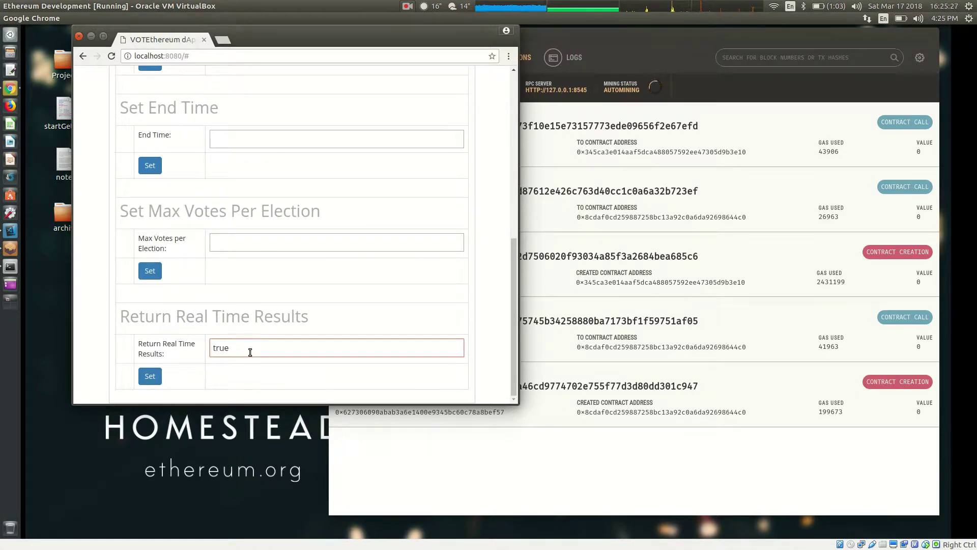
left_click(150, 379)
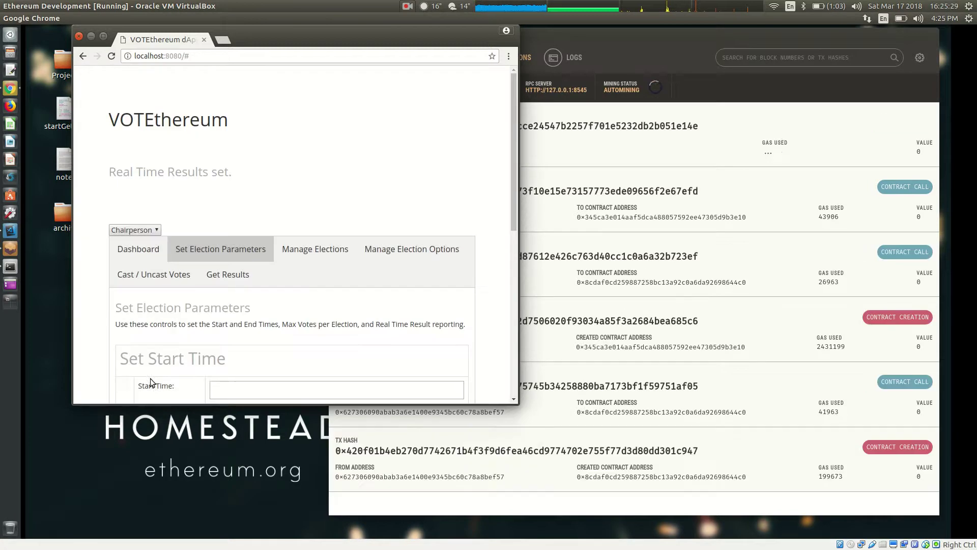
double_click(260, 32)
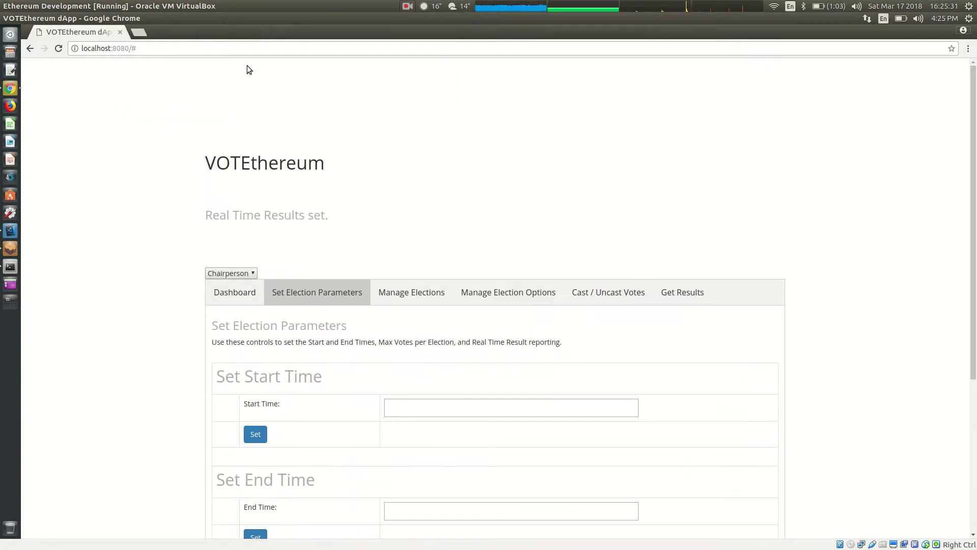
scroll(107, 252, "down", 2)
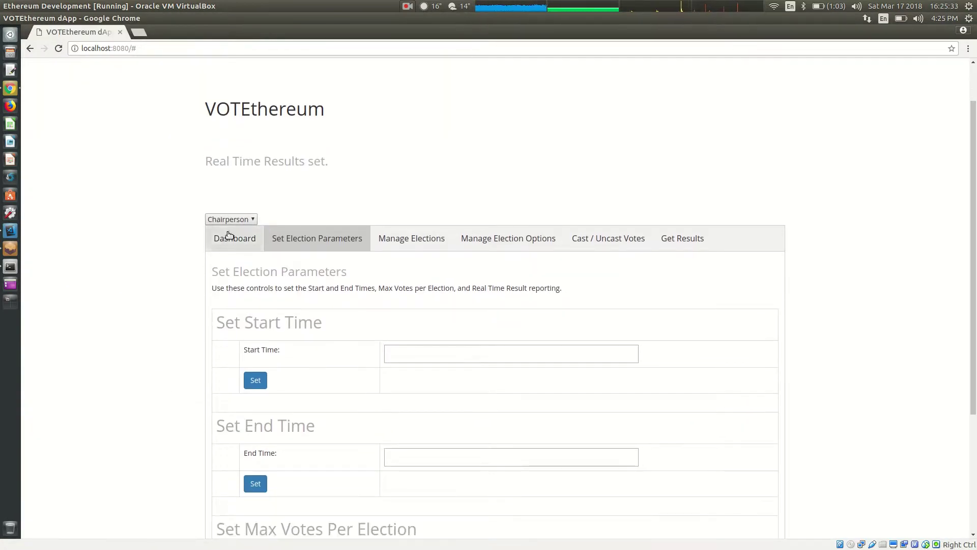
Add a new election named Stars Wars Favorite - Ep 4 to the voting session.
left_click(395, 239)
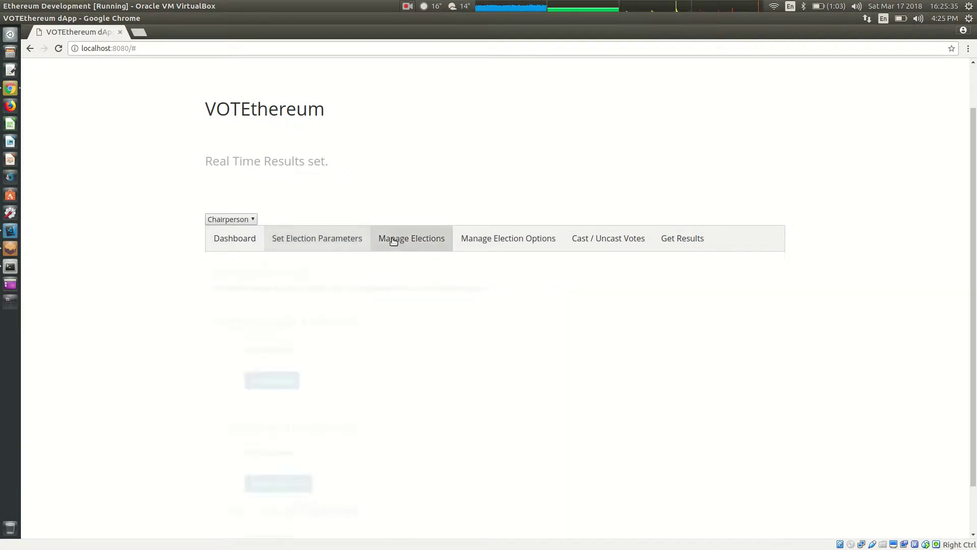
left_click(424, 358)
type("Stars Wars ")
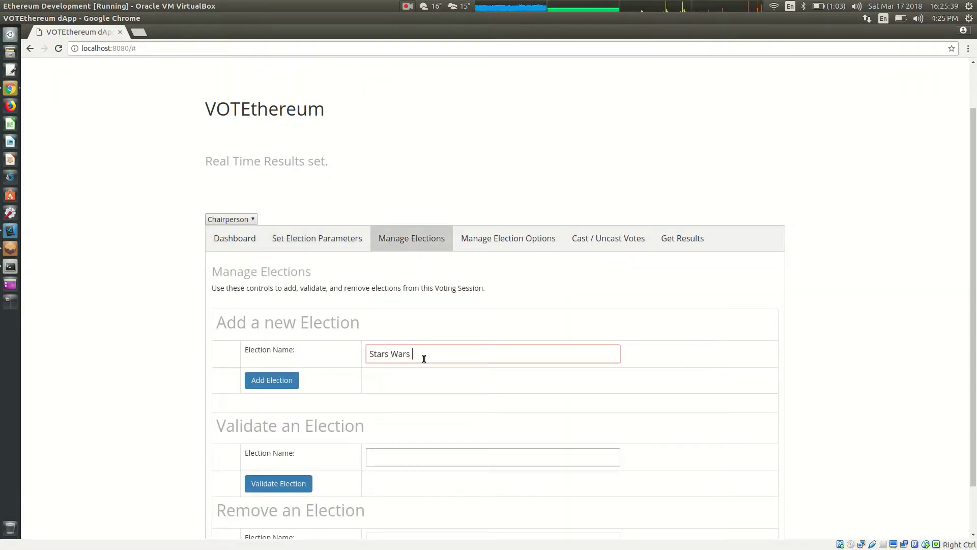
type("Ch")
key("BackSpace")
key("BackSpace")
type("Favorite - Ep 4")
left_click(265, 383)
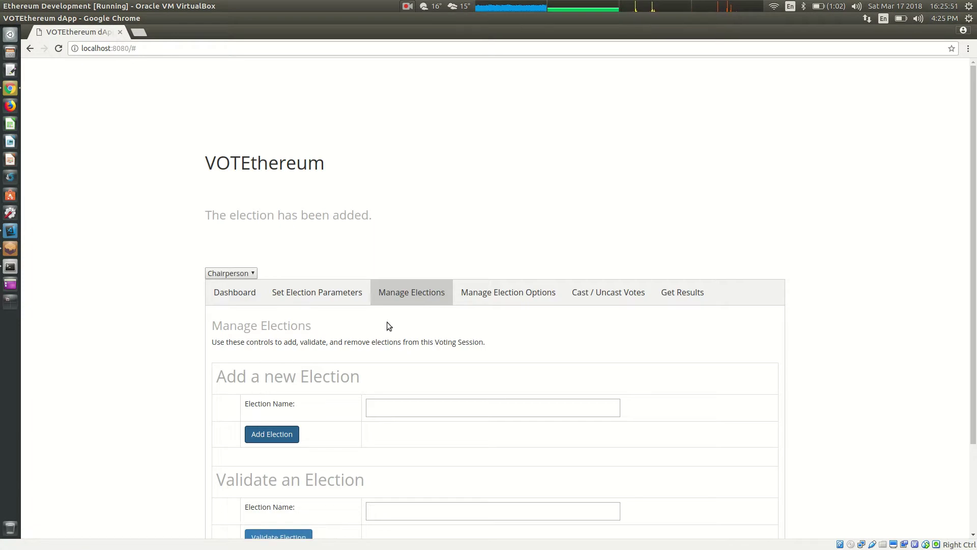
Refresh the list of election names on the dashboard and copy the name Stars Wars Favorite - Ep 4.
left_click(495, 297)
scroll(497, 240, "down", 2)
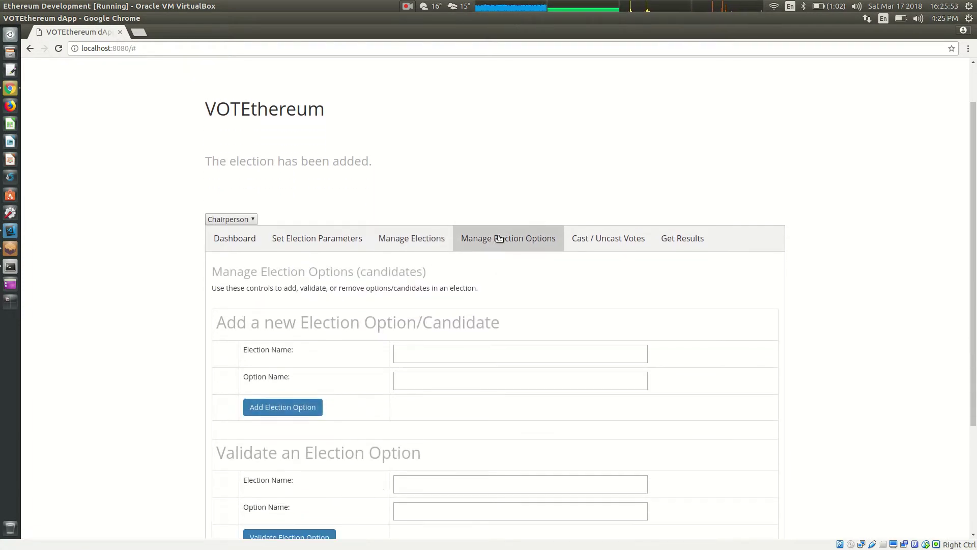
left_click(213, 237)
scroll(179, 291, "down", 12)
left_click(227, 345)
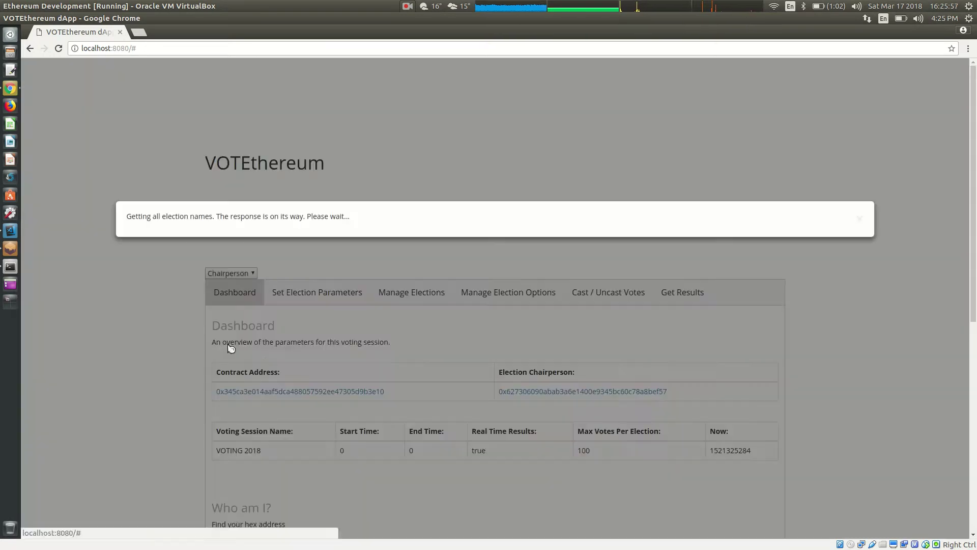
scroll(258, 407, "down", 7)
scroll(287, 471, "down", 2)
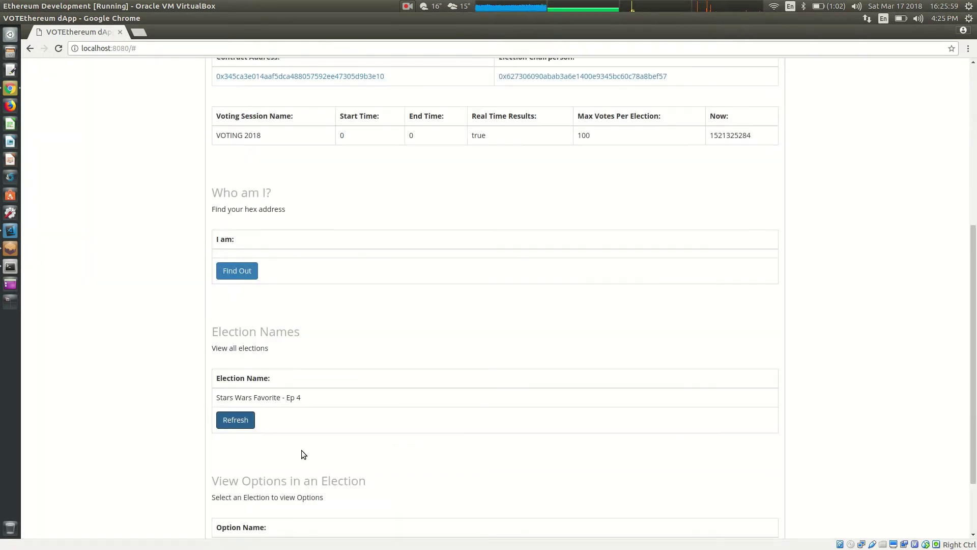
left_click_drag(232, 400, 288, 398)
right_click(241, 397)
left_click(216, 398)
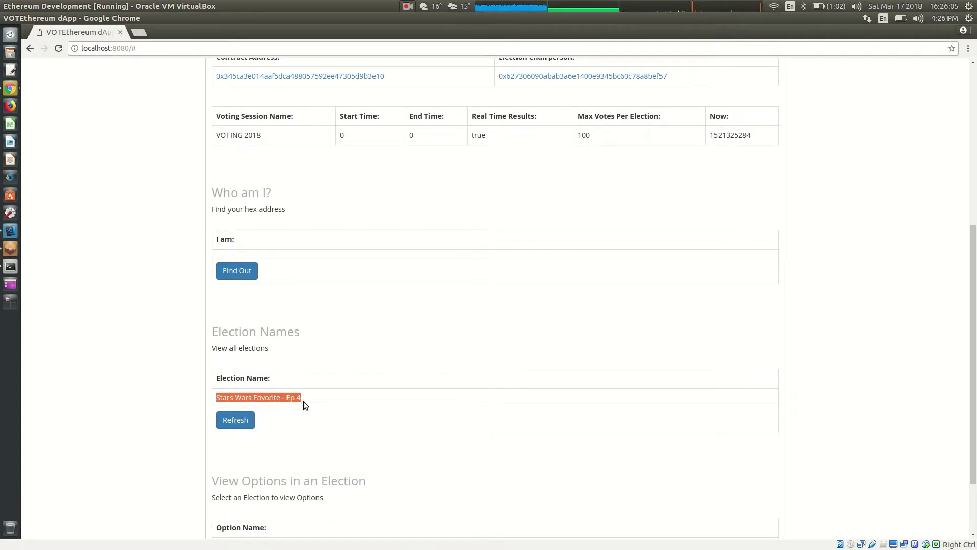
scroll(330, 383, "up", 6)
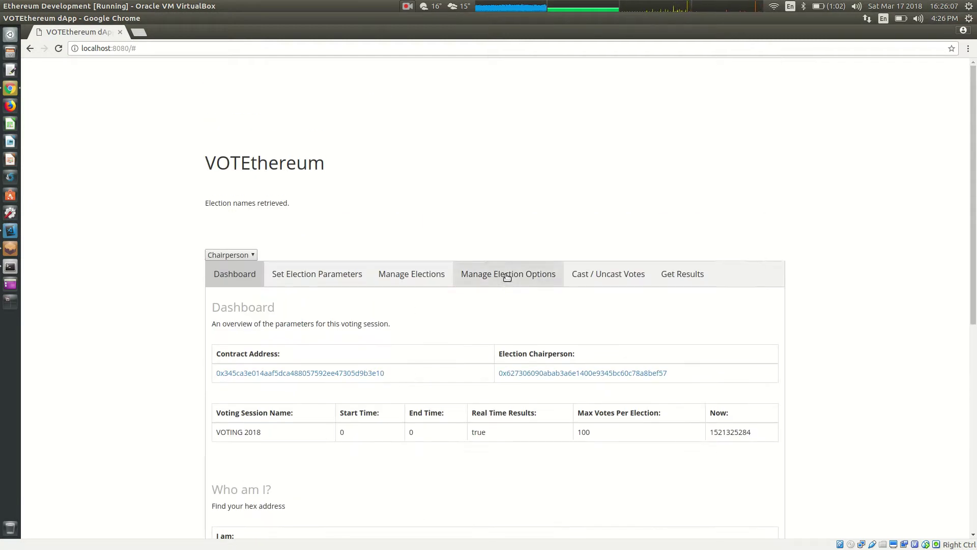
Add the election option Darth Vader to the election Stars Wars Favorite - Ep 4.
left_click(507, 276)
left_click(411, 391)
type("Stars Wars Favorite - Ep 4")
left_click(435, 419)
type("Dath")
key("BackSpace")
key("BackSpace")
key("BackSpace")
type("rth ")
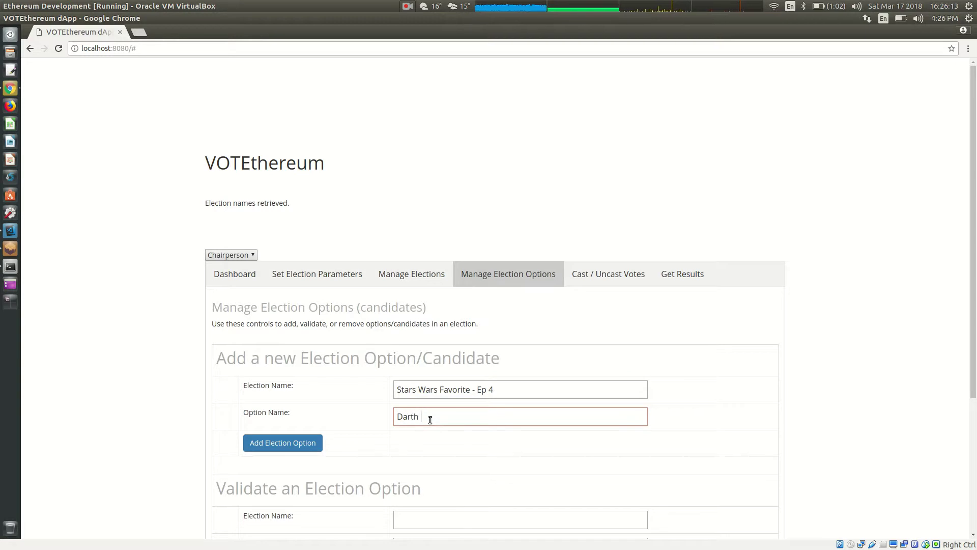
type("Vader")
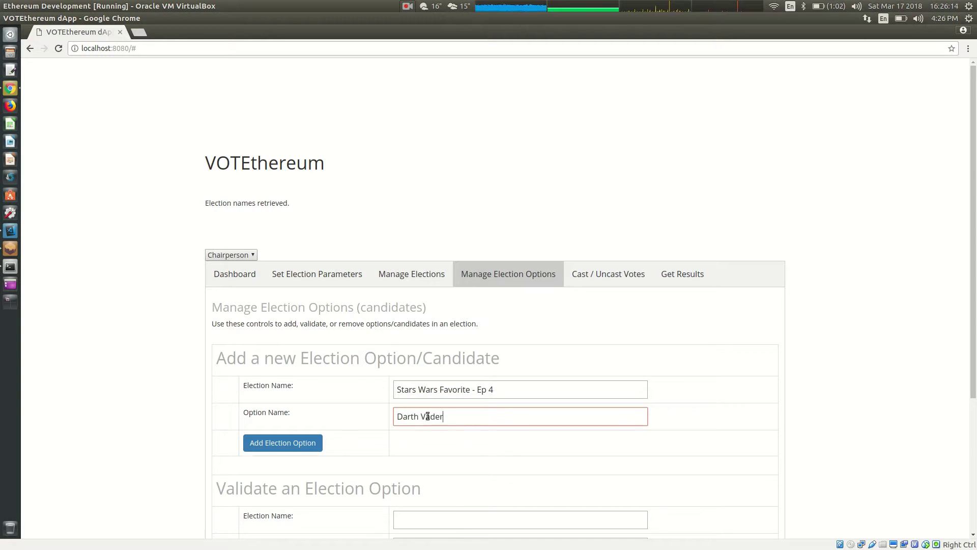
left_click(302, 447)
Reduce the browser window beside Ganache and add the option Luke Skywalker to the election Stars Wars Favorite - Ep 4.
left_click(29, 19)
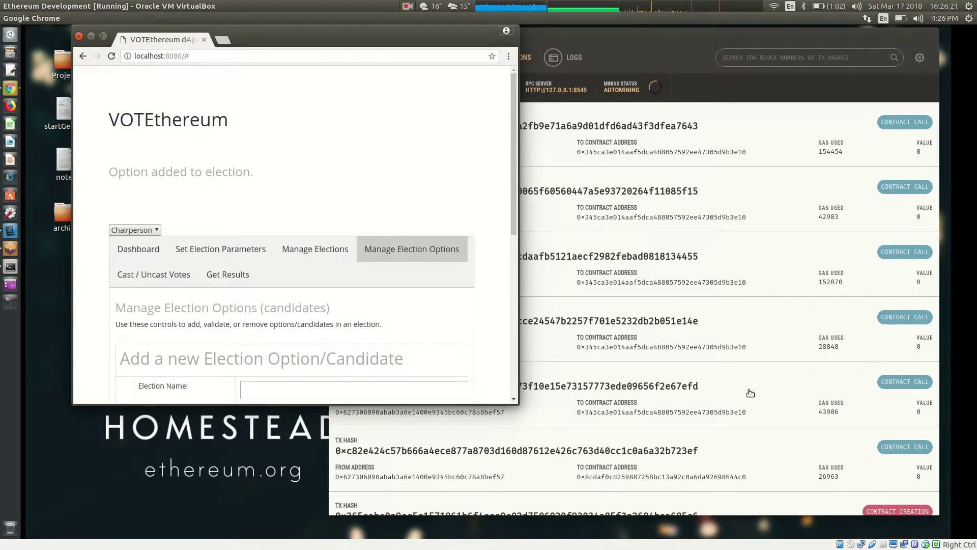
scroll(234, 285, "down", 2)
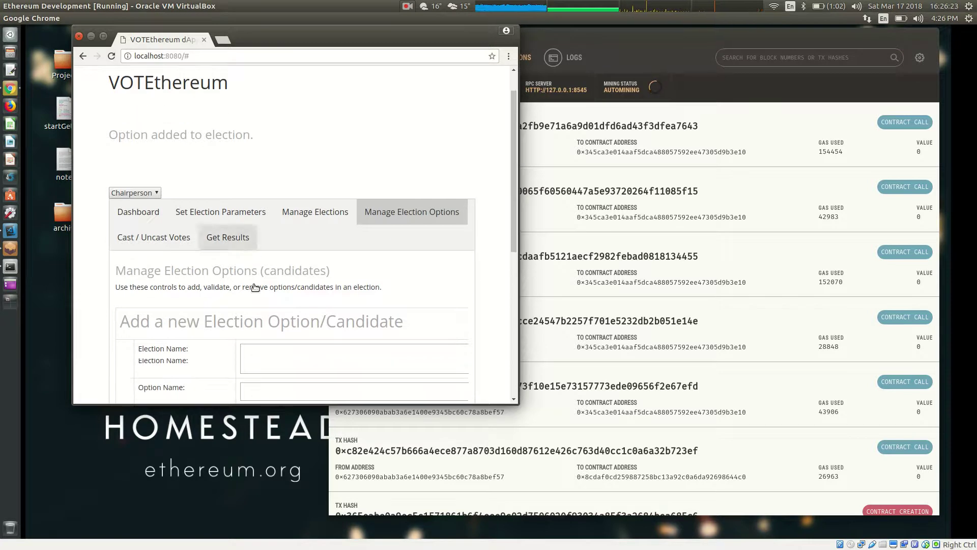
left_click(275, 337)
type("Stars Wars Favorite - Ep 4")
left_click(263, 365)
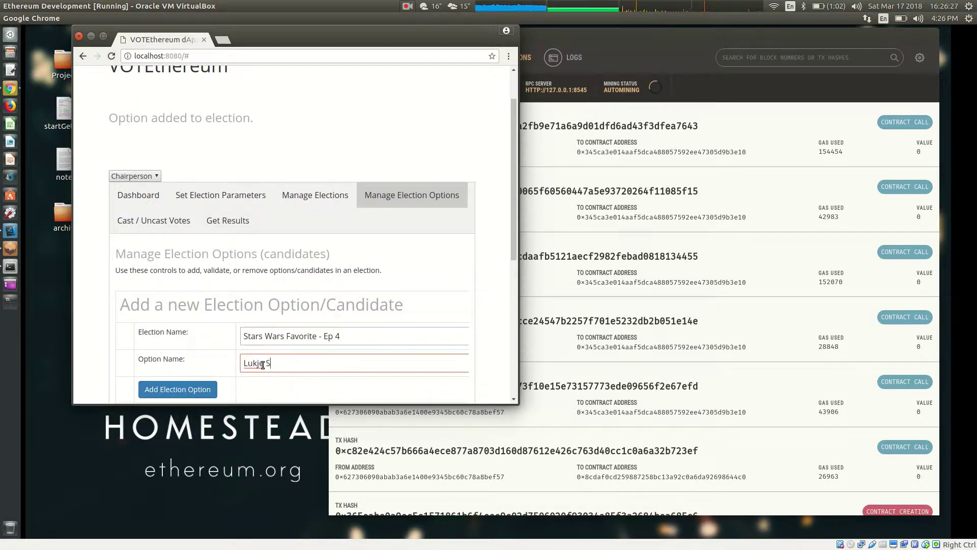
type("Luke Skywalker")
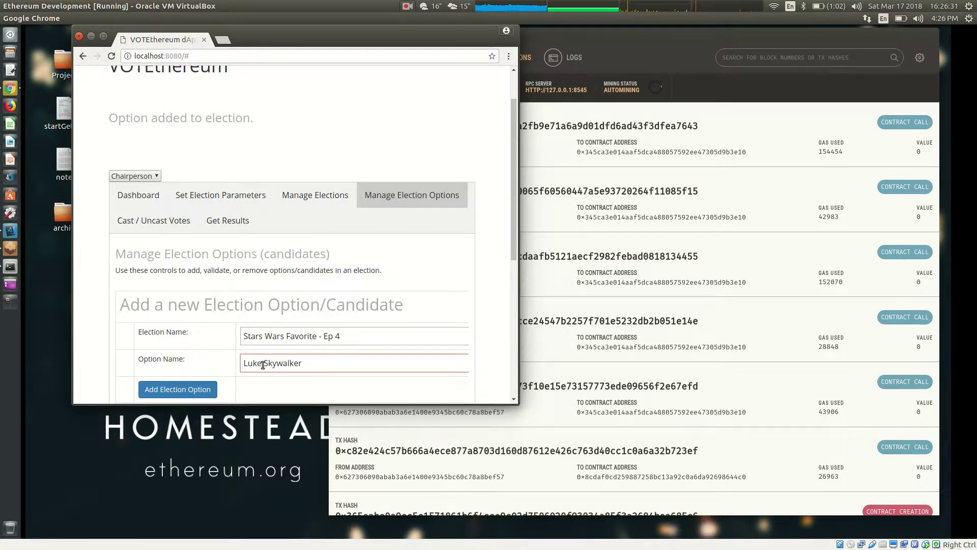
left_click(203, 390)
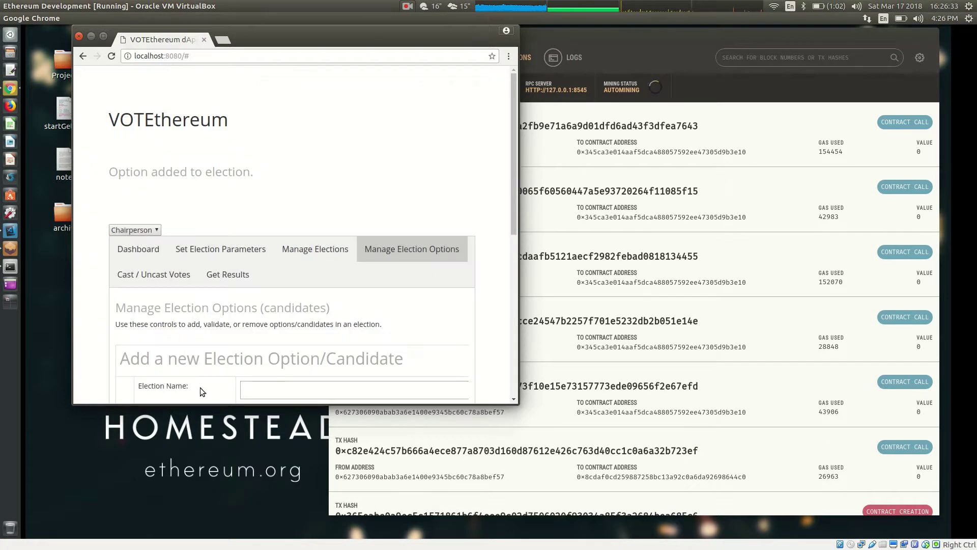
Open the newest contract call in Ganache and copy its TX data without the 0x prefix.
left_click(903, 125)
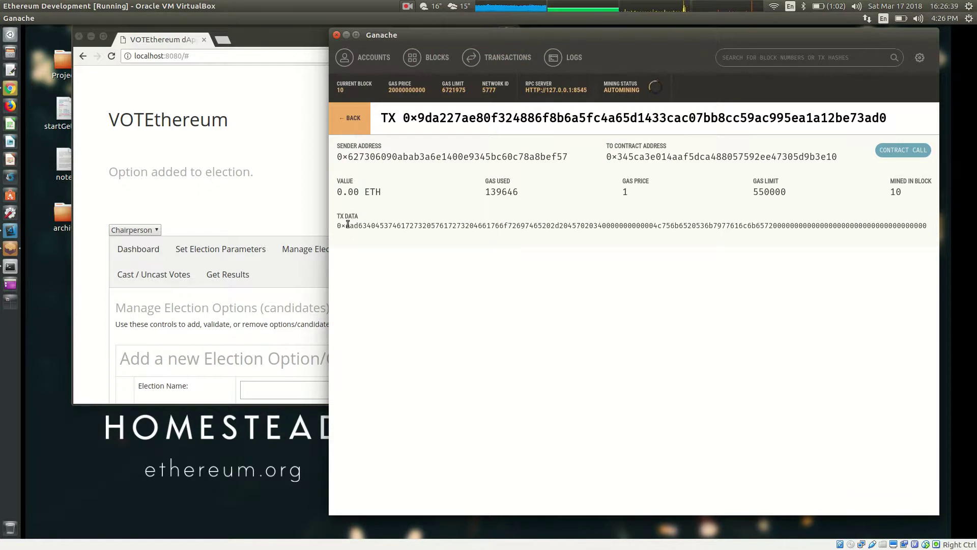
left_click_drag(351, 226, 928, 225)
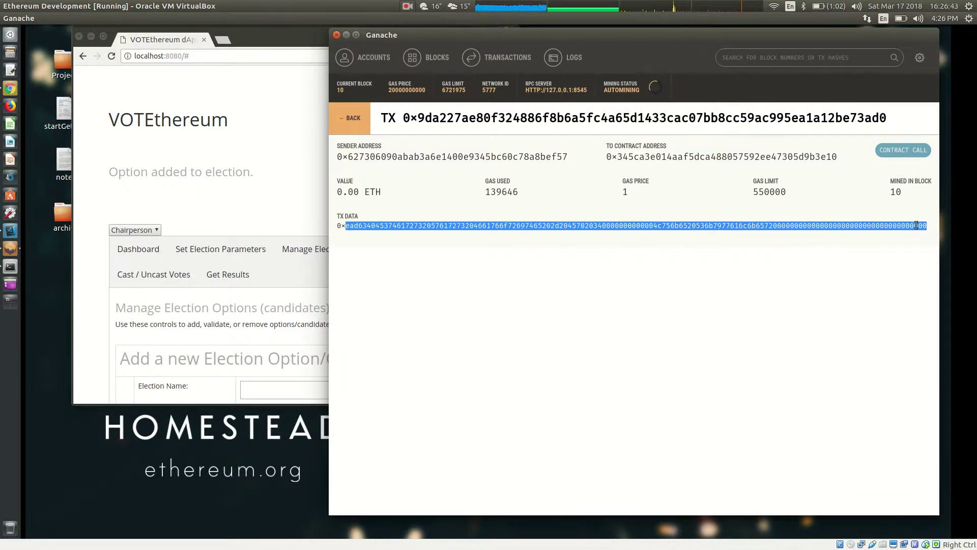
right_click(926, 227)
Search the web for "hex to ascii" in a new Chrome tab and open the RapidTables Hex to ASCII text converter.
left_click(624, 35)
left_click(222, 39)
type("hex to ")
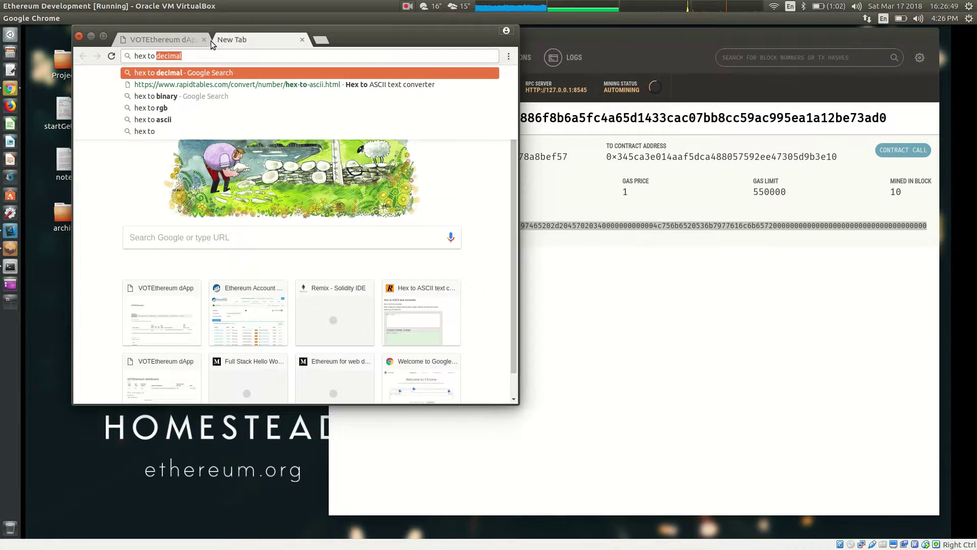
type("ascii")
key("Return")
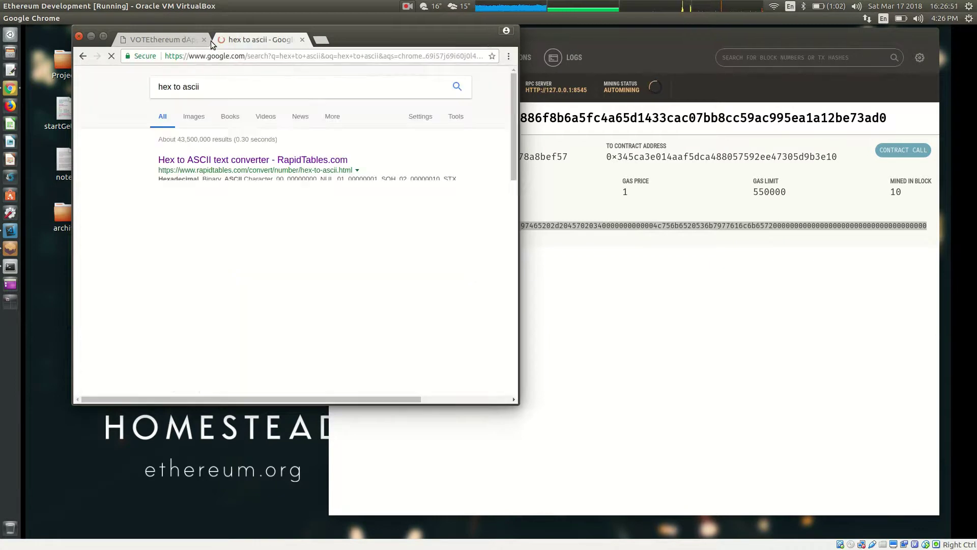
left_click(242, 159)
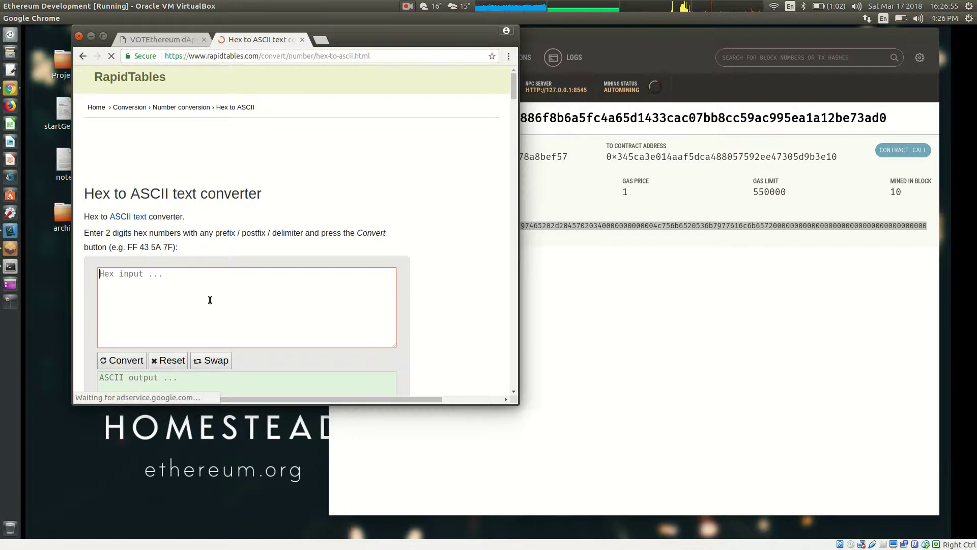
Convert the copied transaction data from hex to ASCII text.
key("ctrl+v")
scroll(127, 318, "down", 2)
left_click(123, 314)
scroll(128, 322, "down", 1)
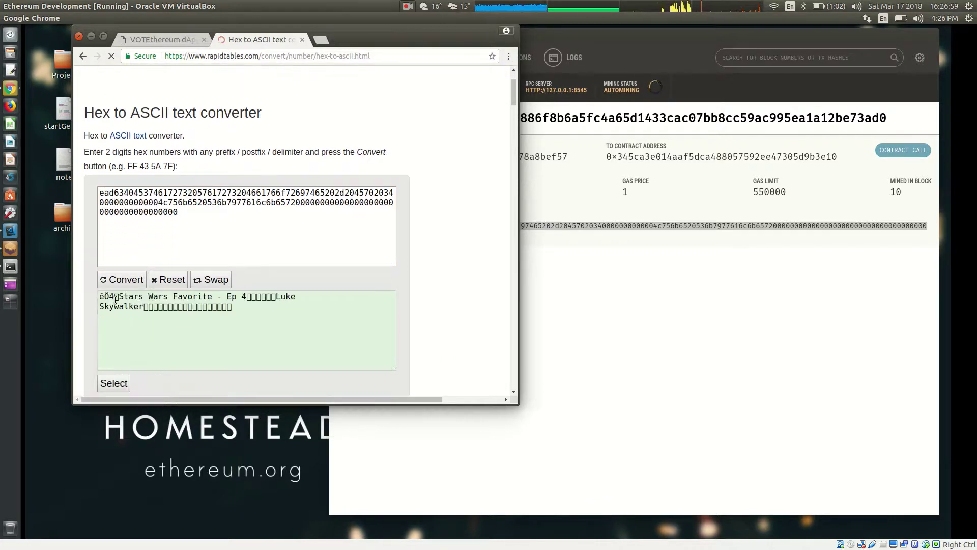
Highlight the election name and the option name in the decoded ASCII output.
left_click_drag(117, 297, 246, 298)
key("ctrl+c")
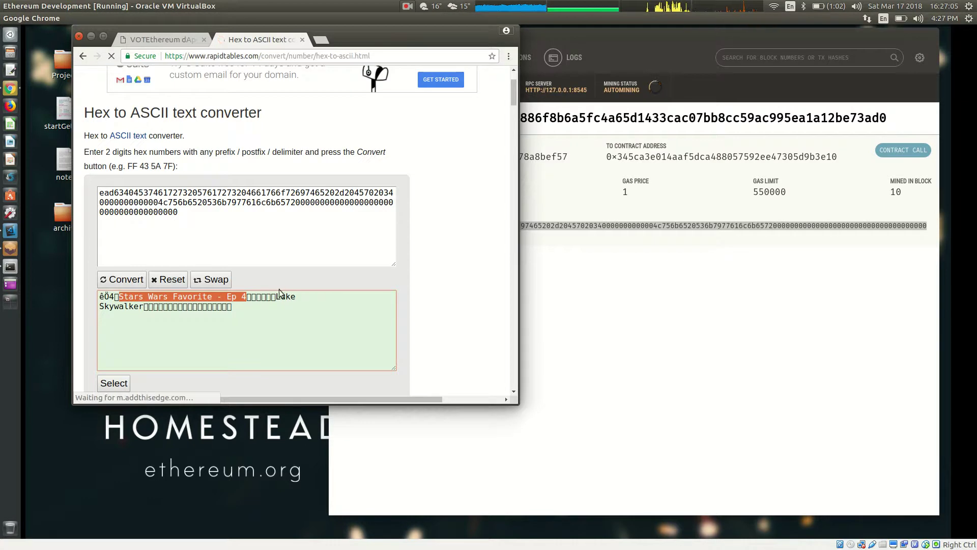
left_click_drag(276, 296, 141, 306)
right_click(140, 306)
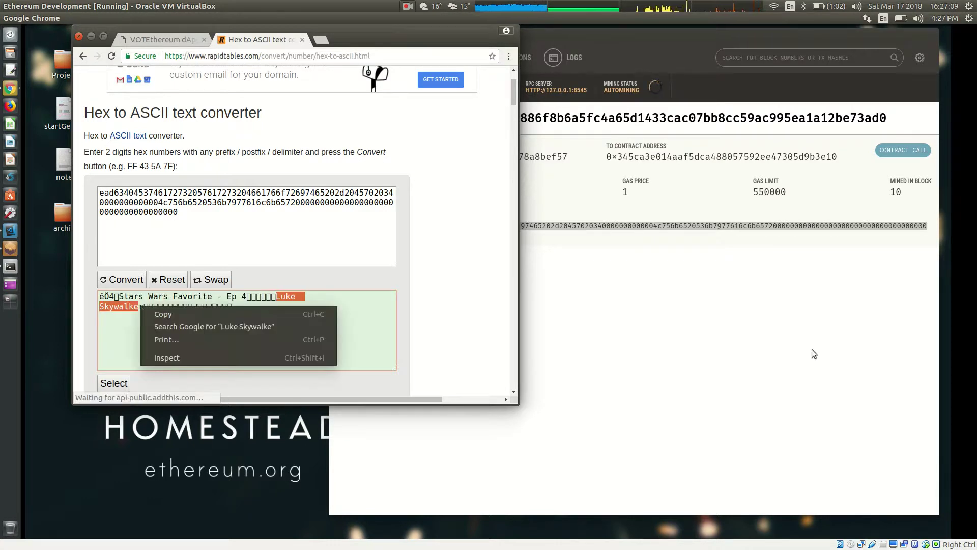
key("Escape")
Close the converter page, return to the maximized dApp window and switch the active account to the first sample voter after Chairperson.
left_click(587, 32)
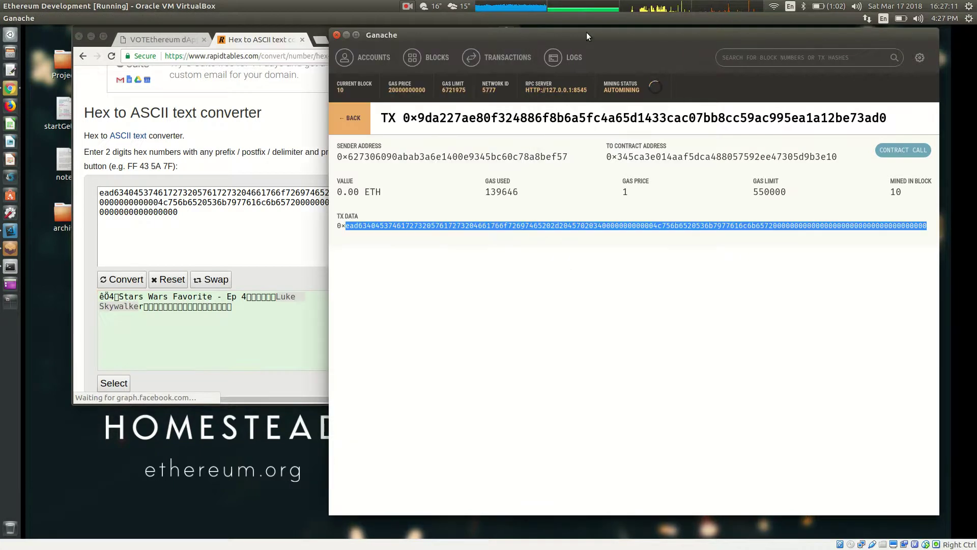
left_click(302, 39)
left_click_drag(309, 36, 371, 6)
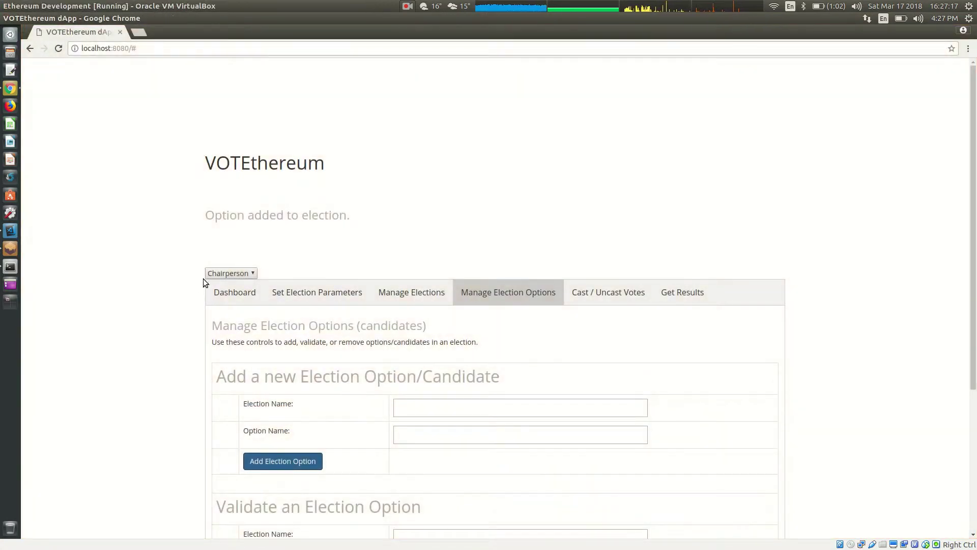
left_click(221, 274)
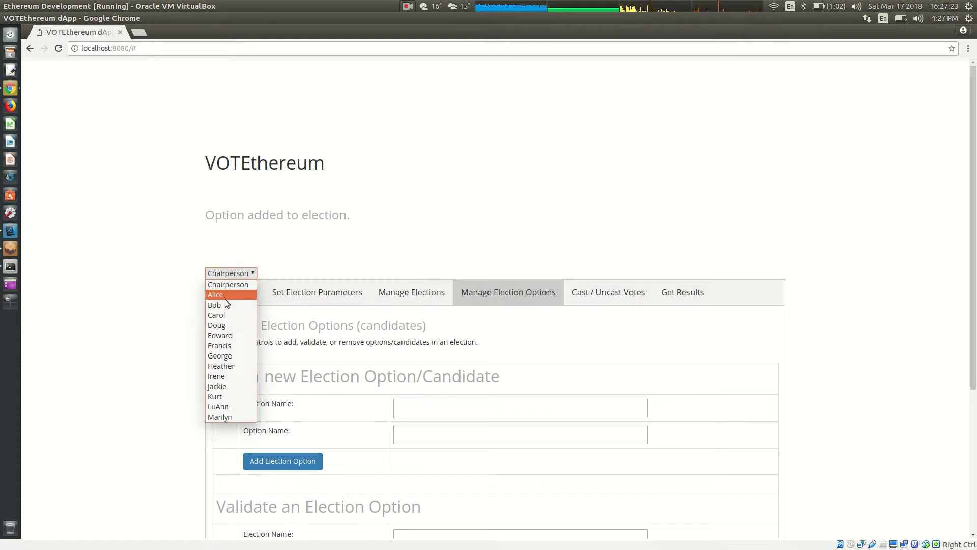
left_click(223, 294)
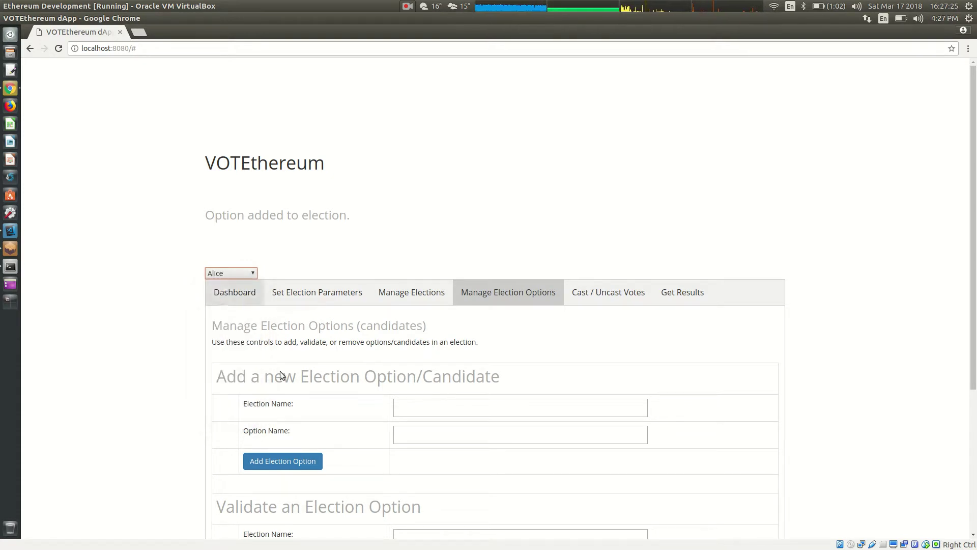
left_click(404, 408)
key("ctrl+v")
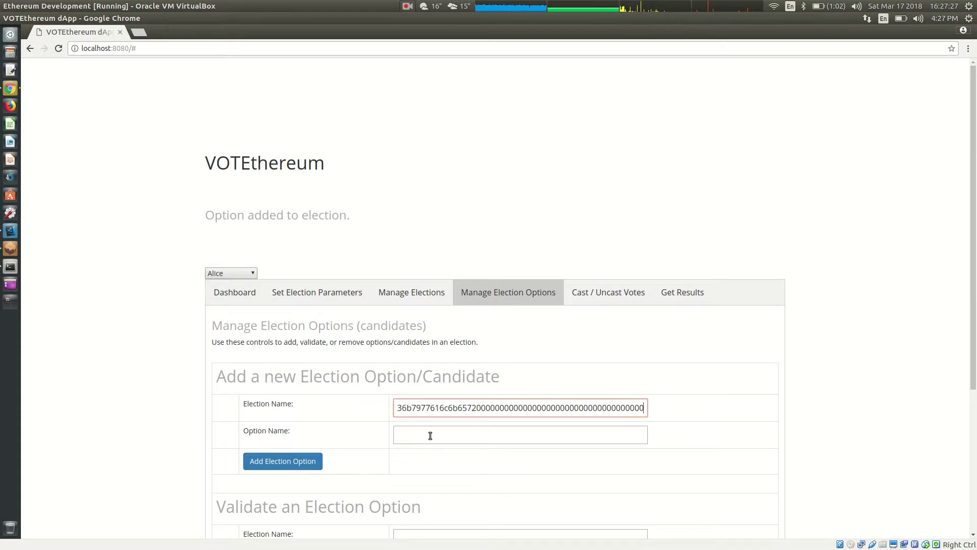
key("ctrl+a")
key("BackSpace")
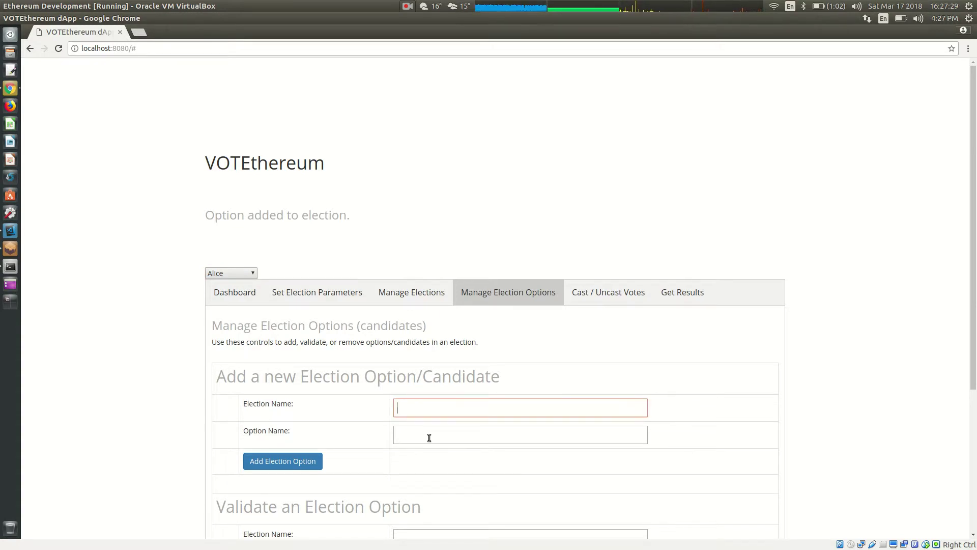
Copy the election name Stars Wars Favorite - Ep 4 from the dashboard's list of elections.
left_click(236, 292)
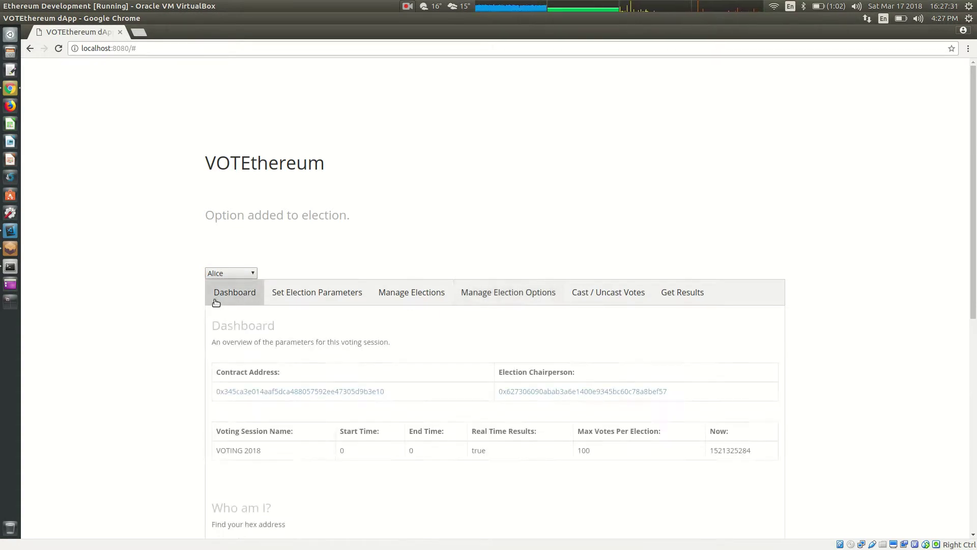
scroll(188, 323, "down", 4)
left_click_drag(217, 443, 296, 444)
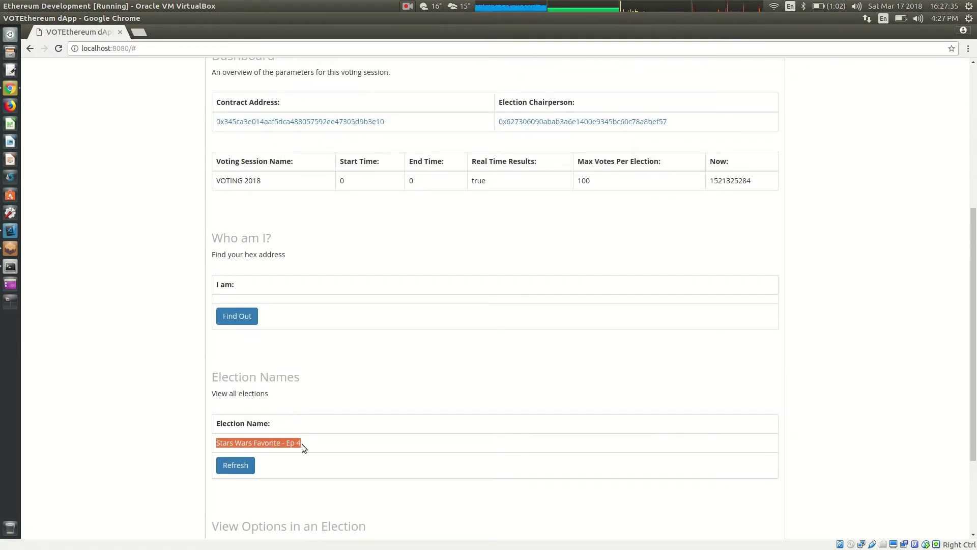
scroll(305, 427, "up", 5)
Try to add the option Princess Lea to Stars Wars Favorite - Ep 4 as the sample voter, and highlight the response message.
left_click(527, 239)
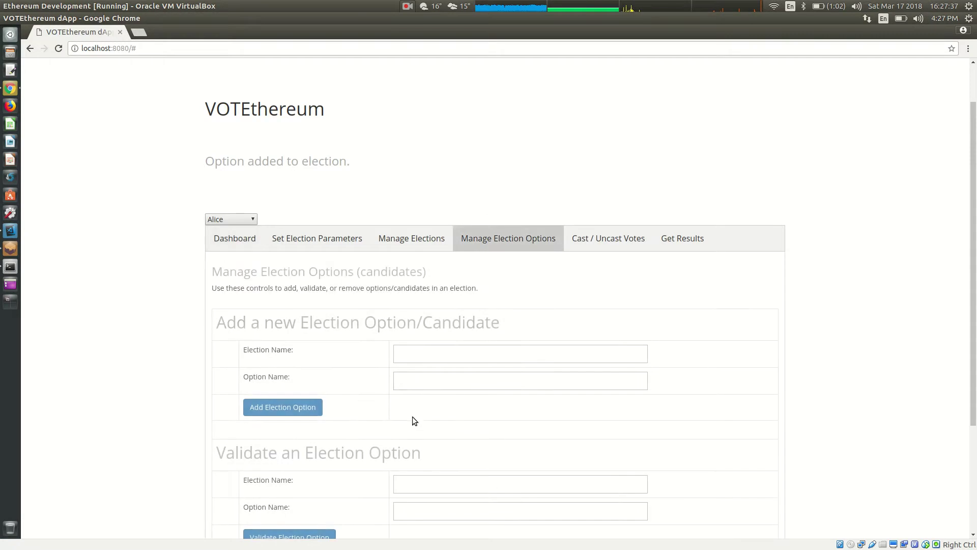
left_click(415, 353)
key("ctrl+v")
left_click(433, 386)
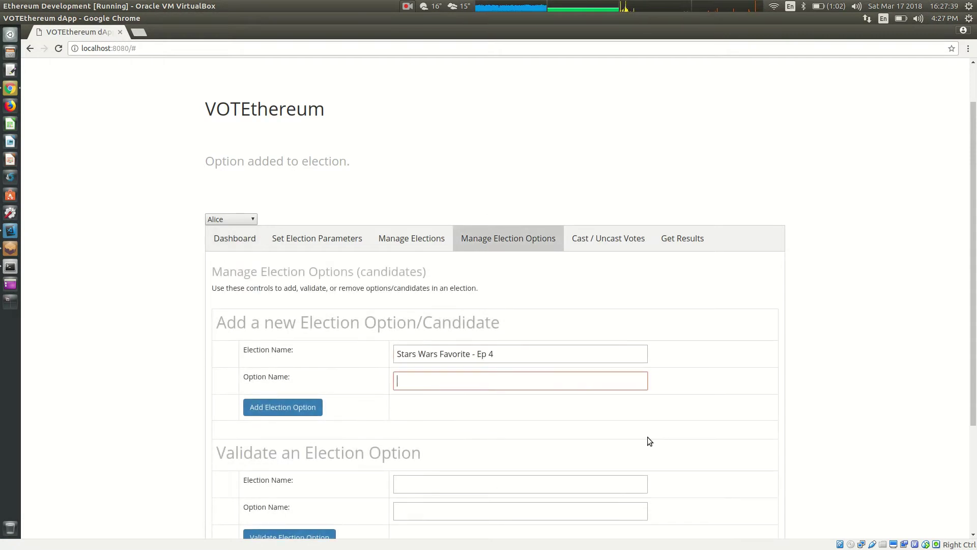
type("Princess Lea")
left_click(298, 407)
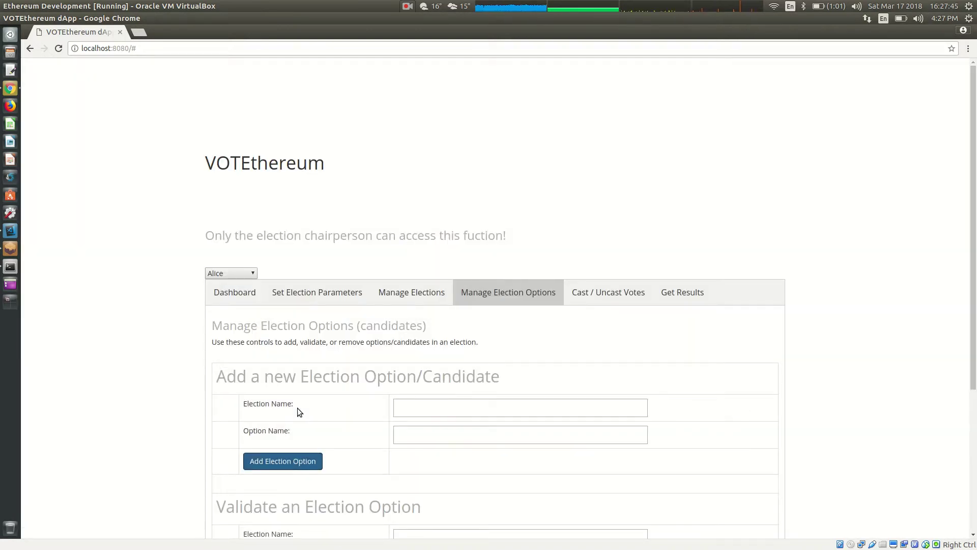
left_click_drag(205, 236, 521, 240)
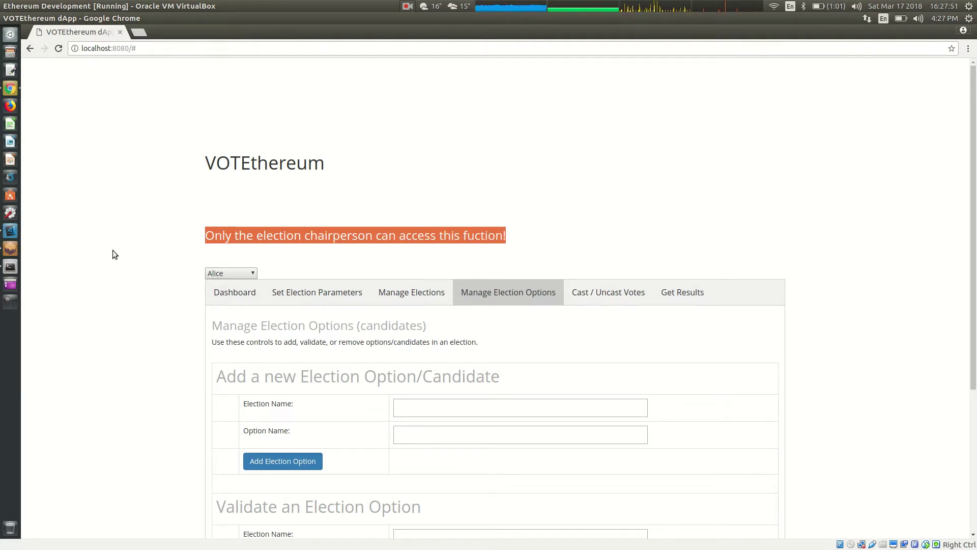
Switch to Ganache, inspect the list of transactions for a new entry, and return to the dApp page.
left_click(10, 249)
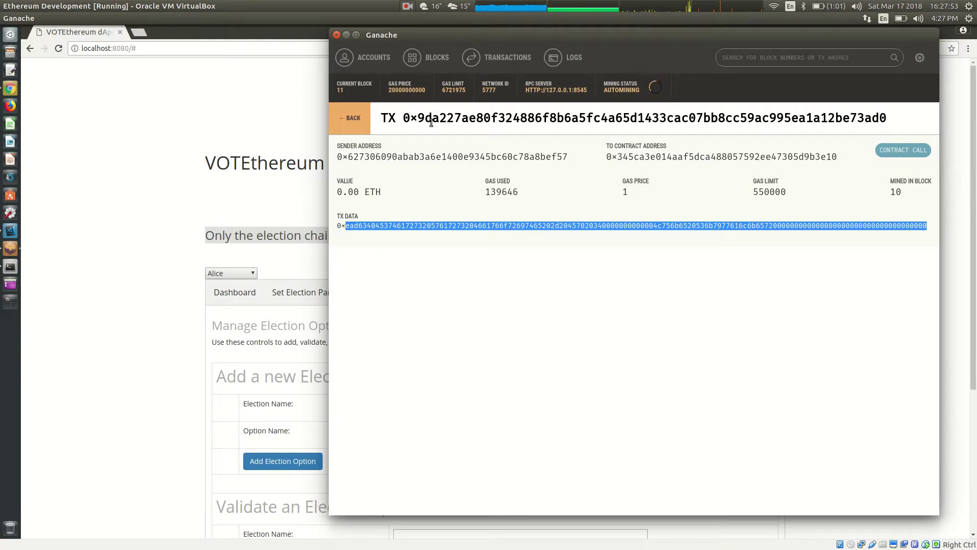
left_click(501, 57)
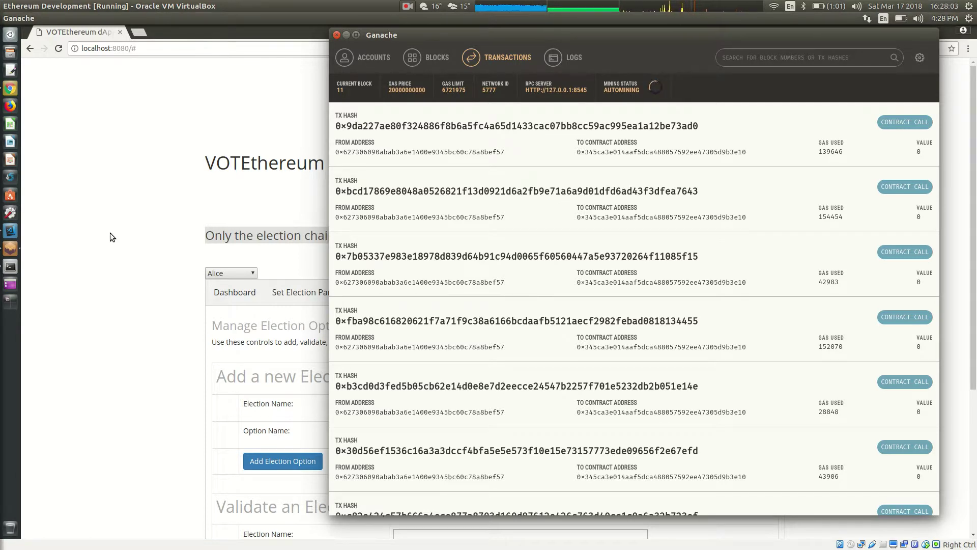
left_click(117, 221)
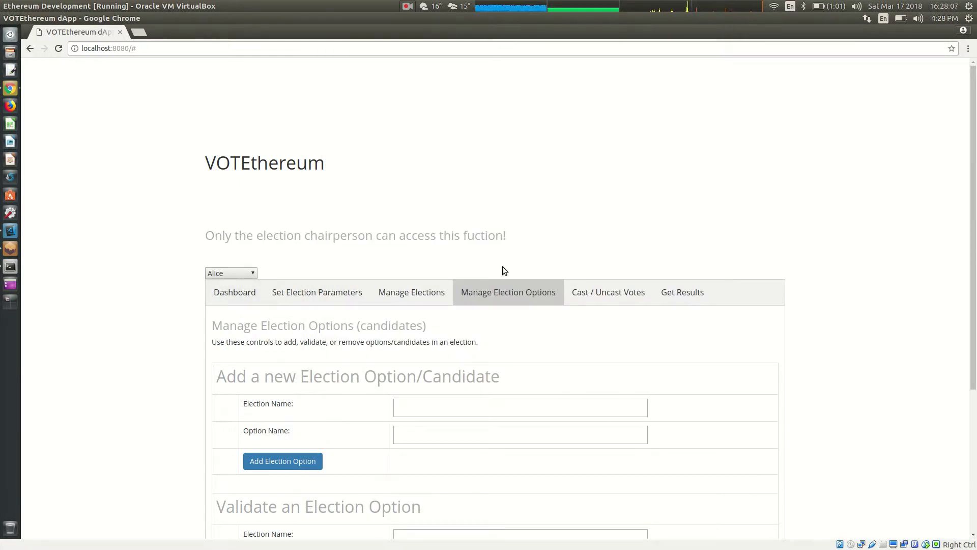
Cast a vote for the option Darth Vader in Stars Wars Favorite - Ep 4 with a vote balance of 90.
left_click(596, 300)
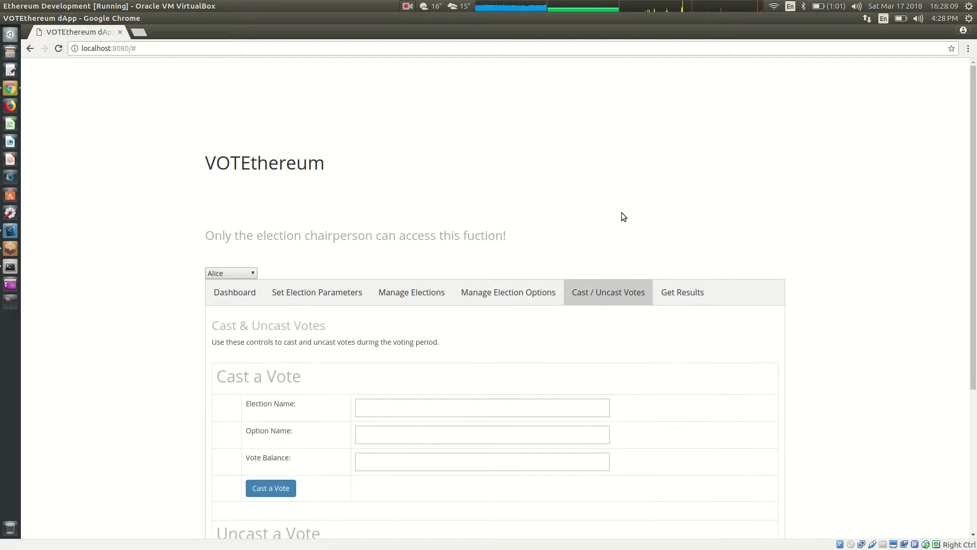
scroll(621, 212, "down", 3)
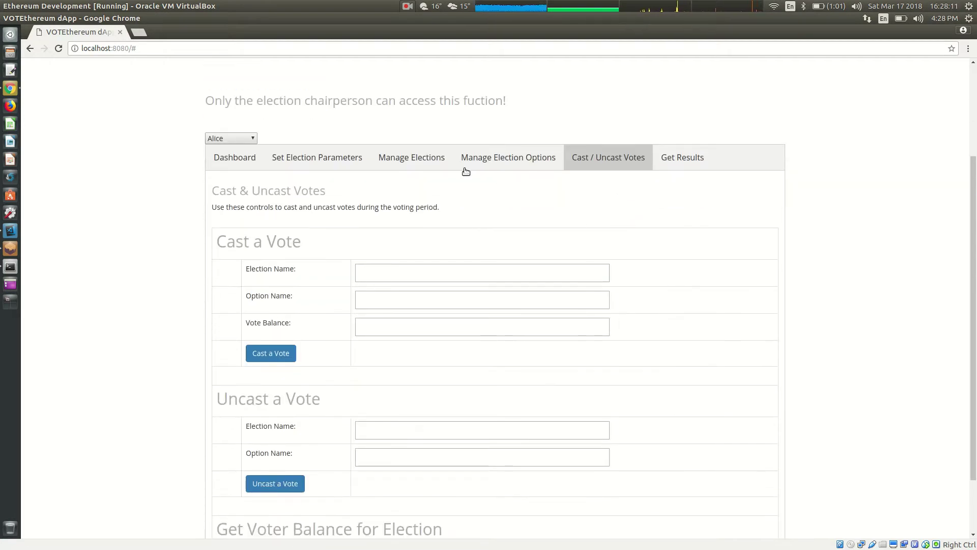
left_click(456, 273)
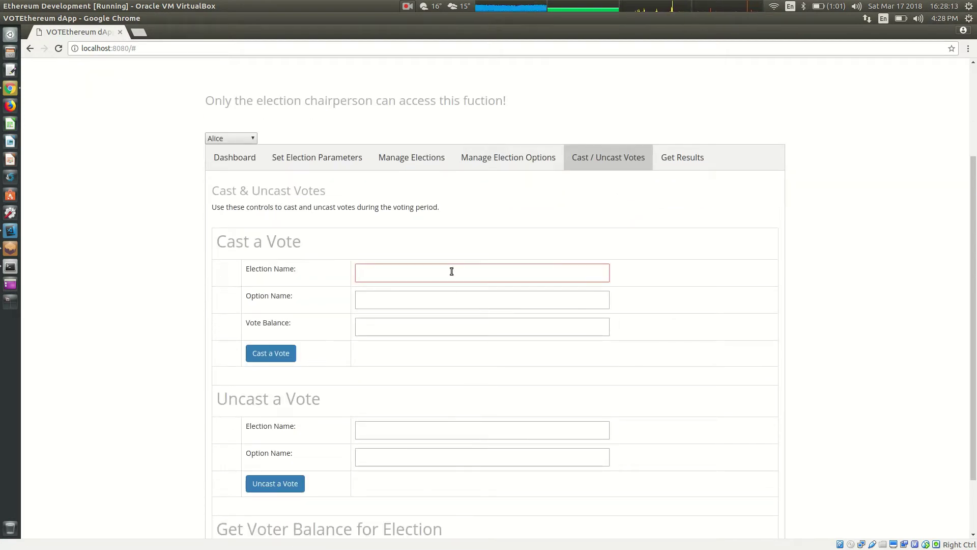
key("ctrl+v")
left_click(451, 300)
type("Dar")
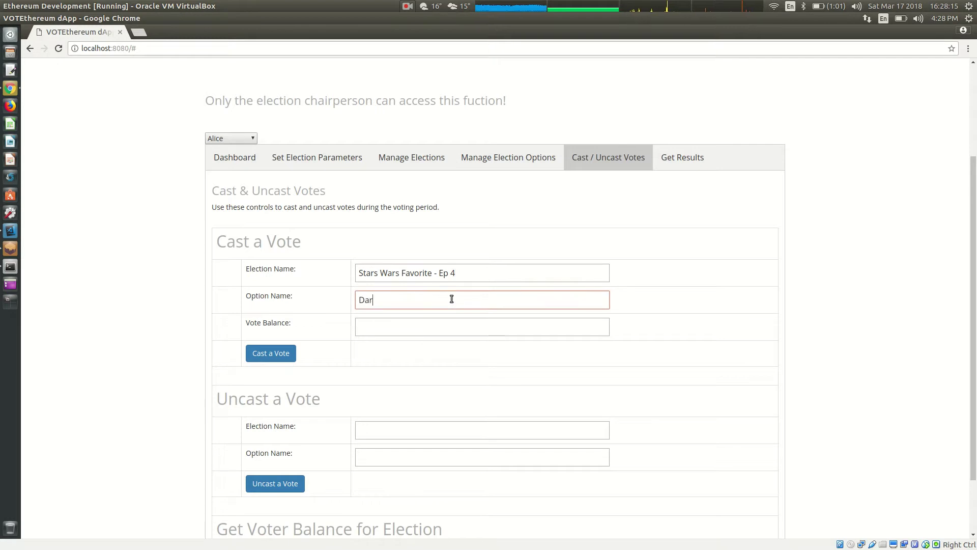
type("th Vader")
key("Tab")
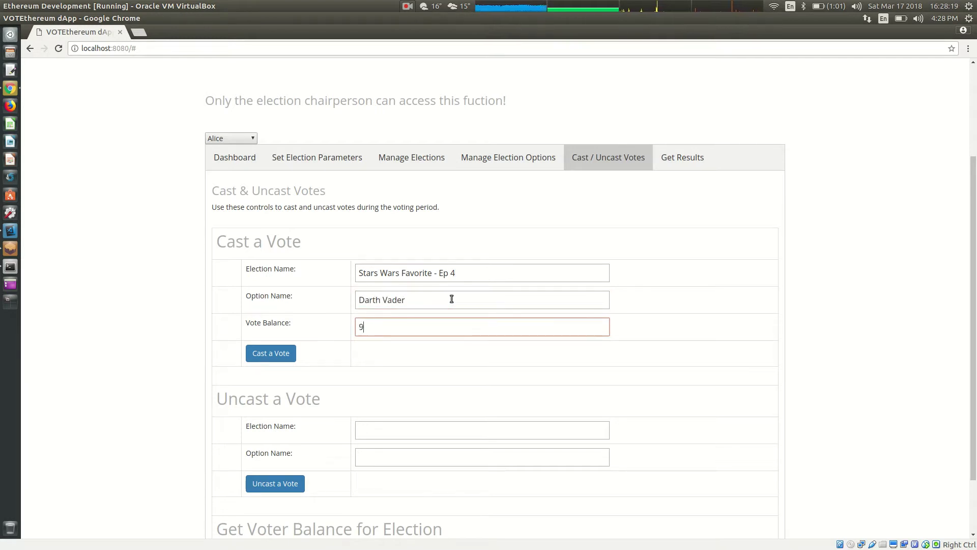
left_click(279, 353)
Get the voter balance for the election Stars Wars Favorite - Ep 4 and examine the spent amount.
scroll(346, 370, "down", 1)
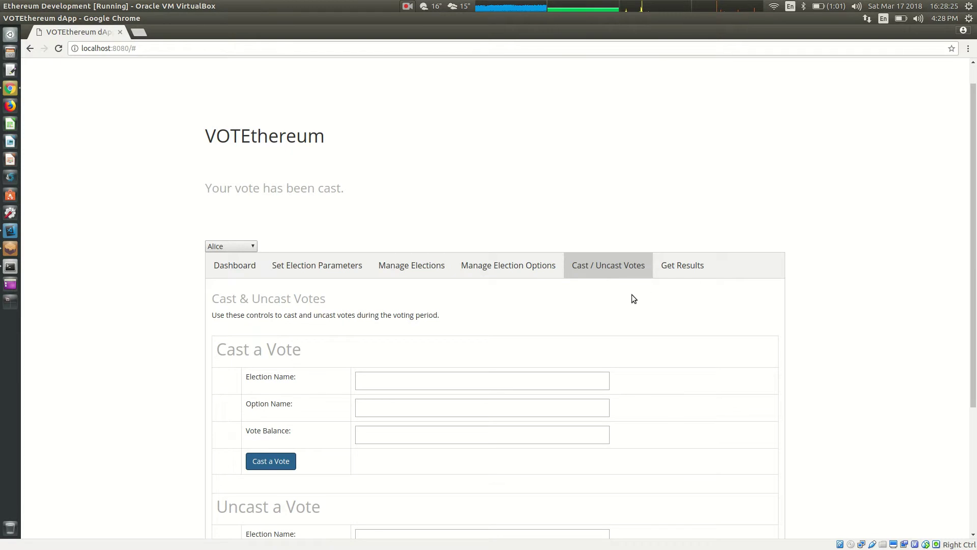
scroll(539, 362, "down", 7)
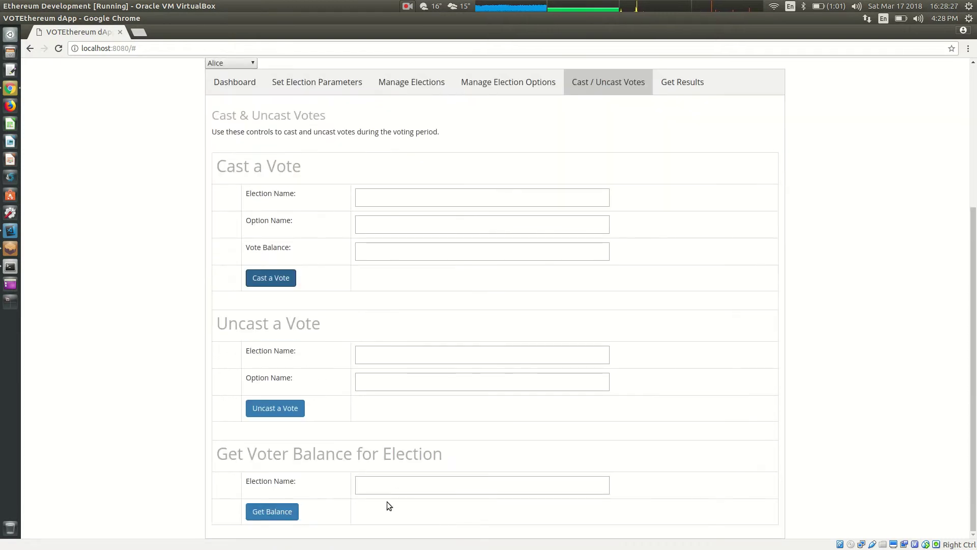
left_click(388, 485)
type("Stars Wars Favorite - Ep 4")
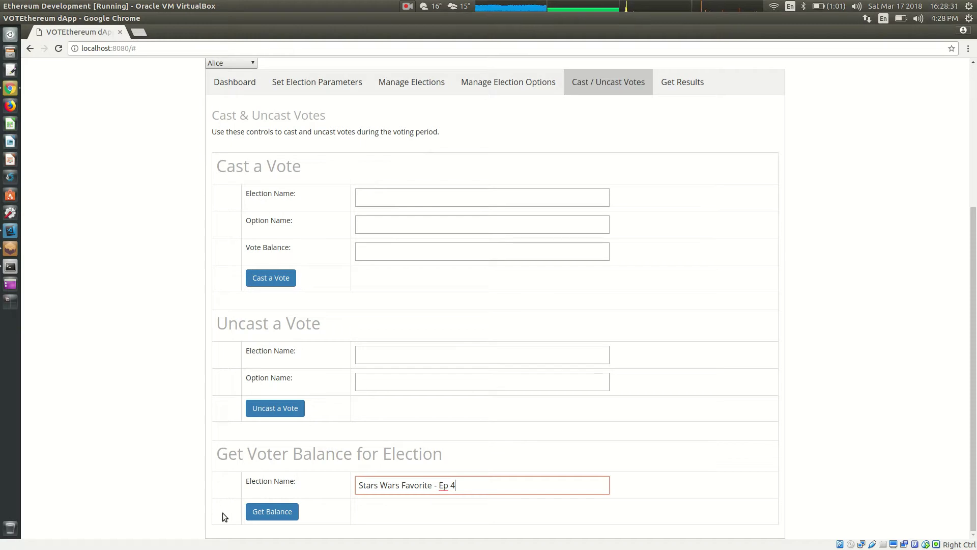
left_click(282, 512)
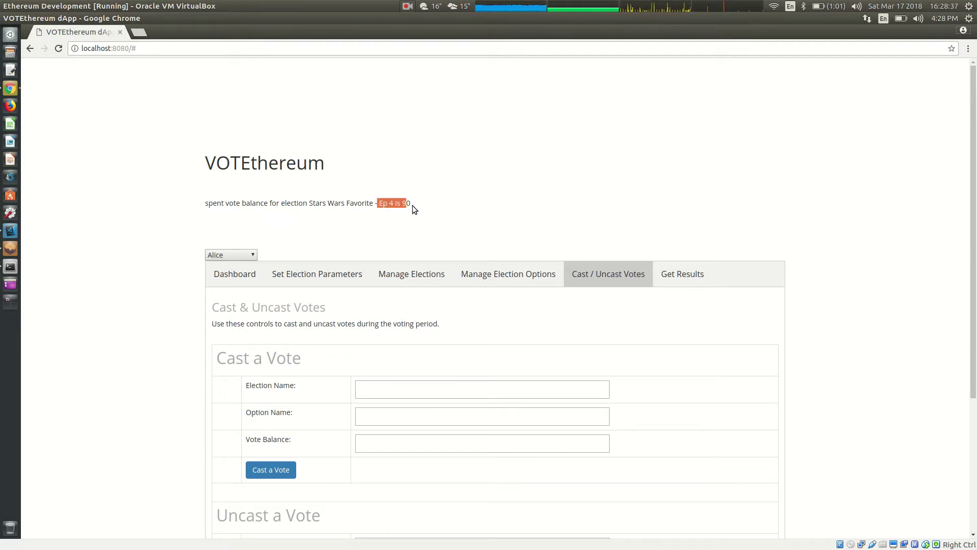
left_click(136, 280)
Uncast the vote for Darth Vader in the election Stars Wars Favorite - Ep 4.
scroll(136, 281, "down", 3)
scroll(136, 279, "down", 3)
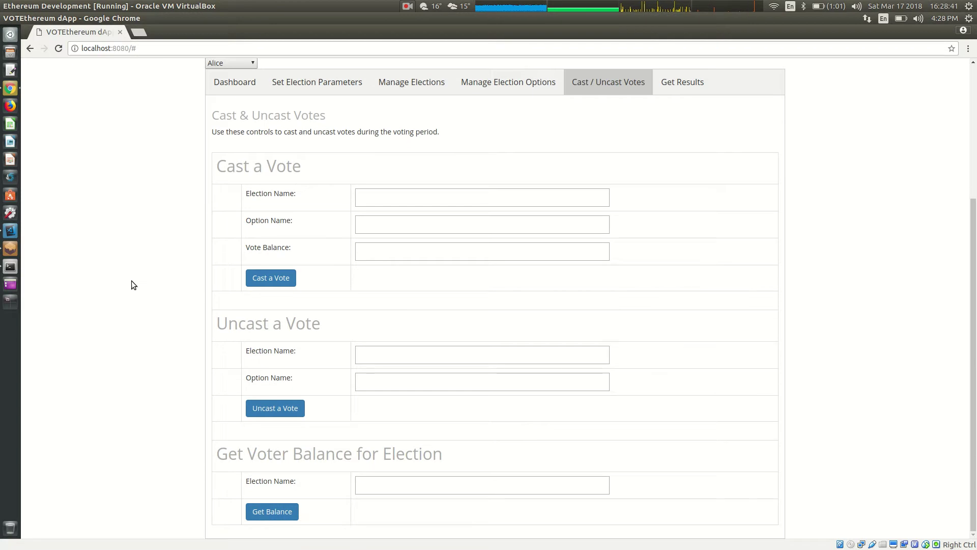
left_click(389, 358)
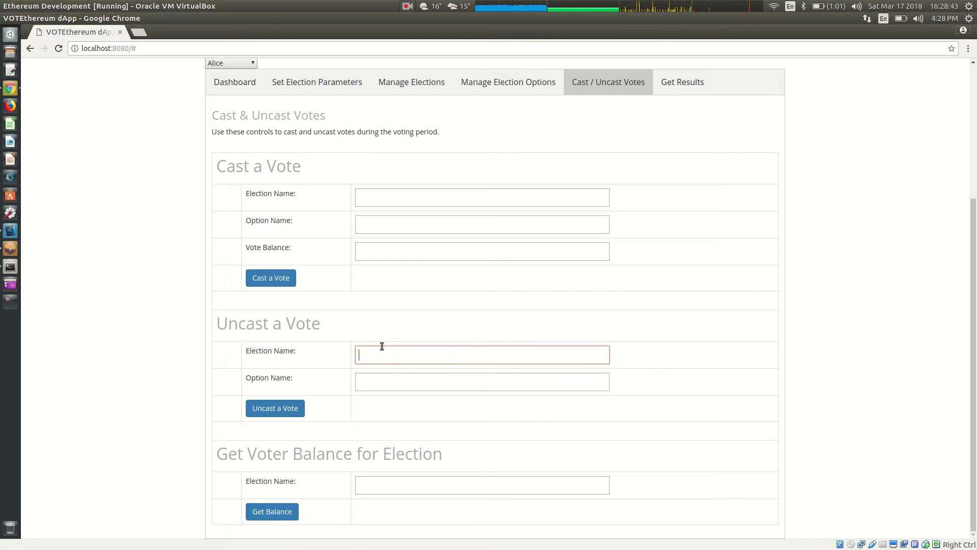
type("Stars Wars Favorite - Ep 4")
left_click(414, 379)
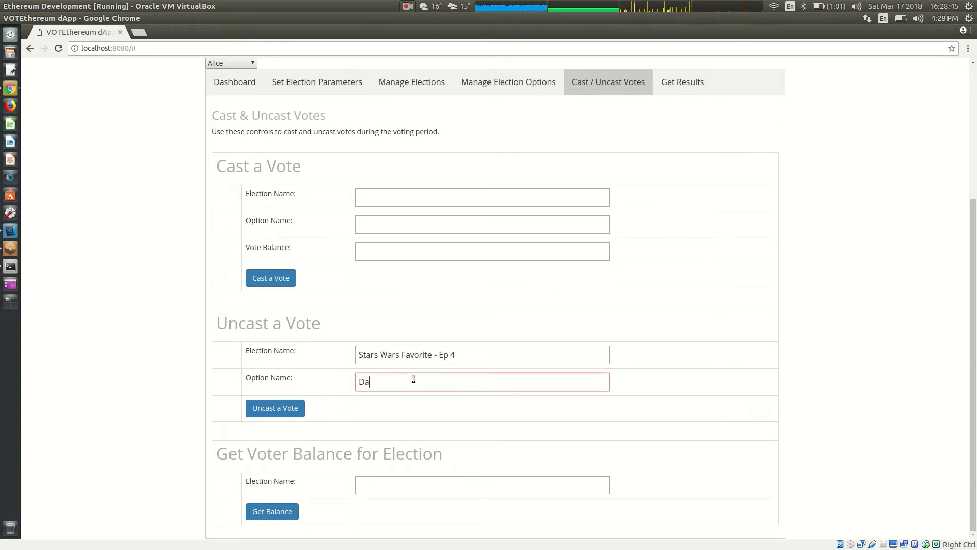
type("Darth Vader")
left_click(261, 407)
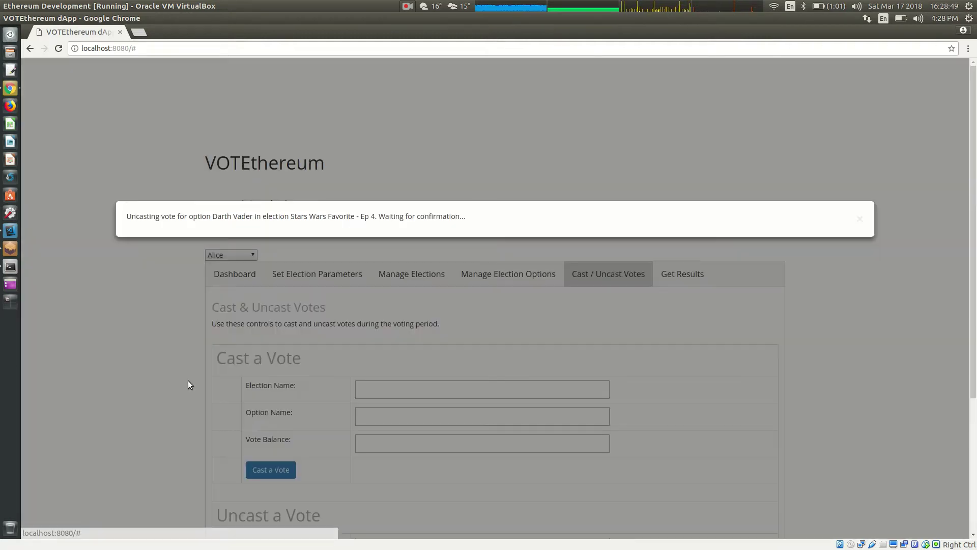
Recheck the spent voter balance for Stars Wars Favorite - Ep 4 after uncasting the vote.
scroll(121, 326, "down", 5)
scroll(410, 521, "down", 2)
left_click(401, 488)
type("Stars Wars Favorite - Ep 4")
left_click(287, 511)
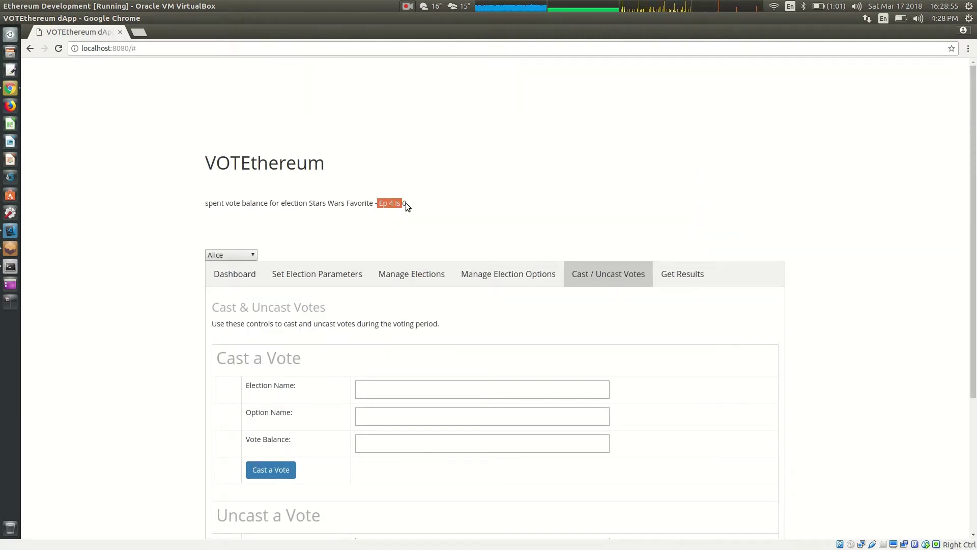
left_click(347, 203)
Cast a vote for Darth Vader in Stars Wars Favorite - Ep 4 with a vote balance of 99.
scroll(442, 197, "down", 3)
left_click(400, 308)
type("Stars Wars Favorite - Ep 4")
left_click(390, 340)
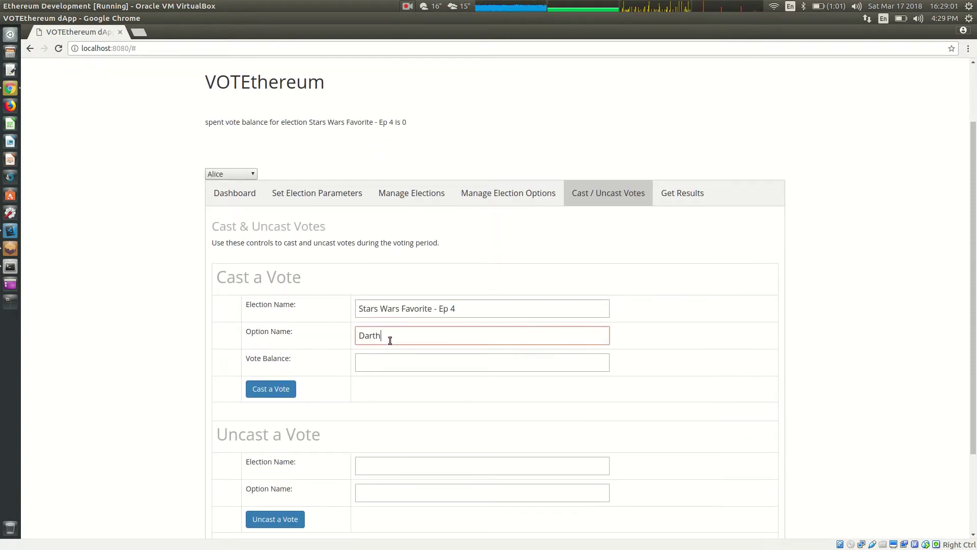
type("Darth Vader")
key("Tab")
scroll(144, 162, "down", 1)
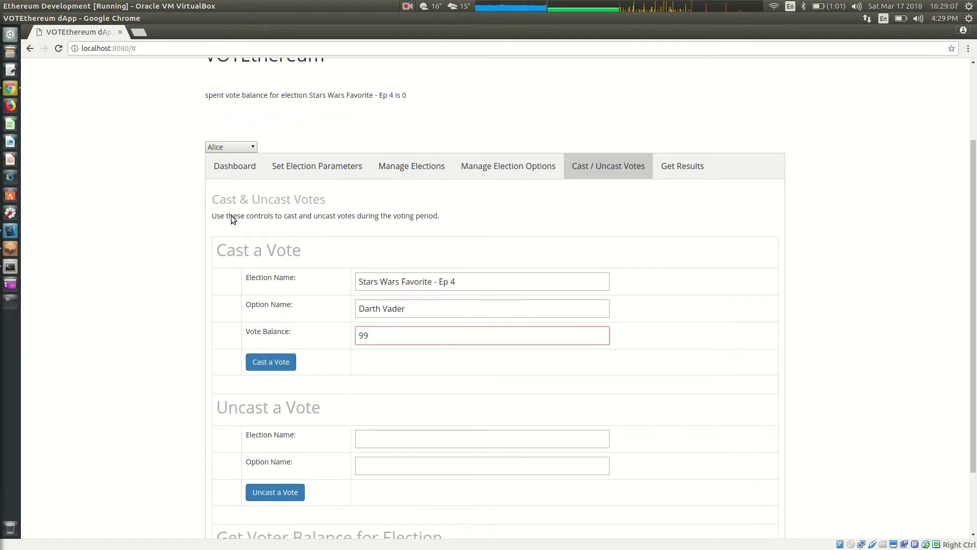
left_click(272, 362)
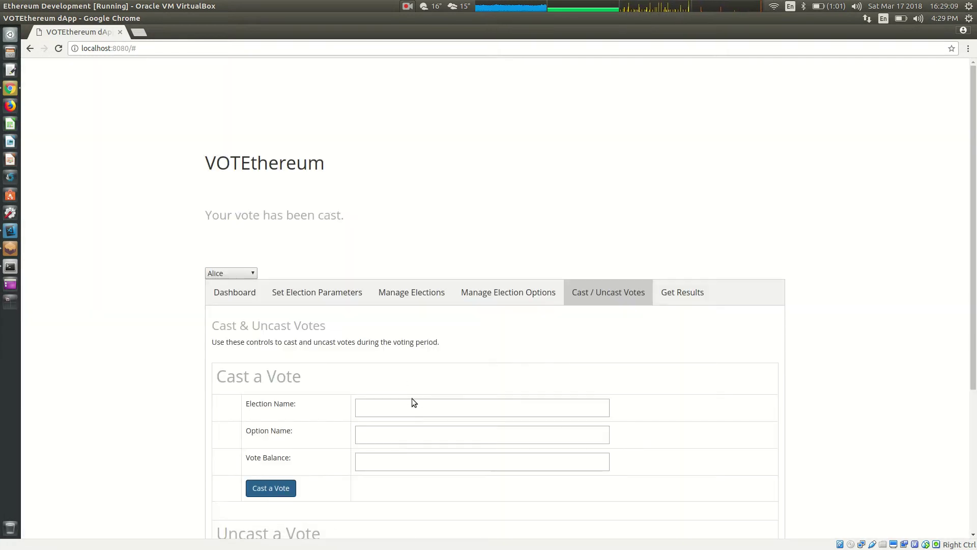
Cast a vote for Luke Skywalker in Stars Wars Favorite - Ep 4 with a vote balance of 1.
left_click(411, 405)
type("Stars Wars Favorite - Ep 4")
left_click(410, 433)
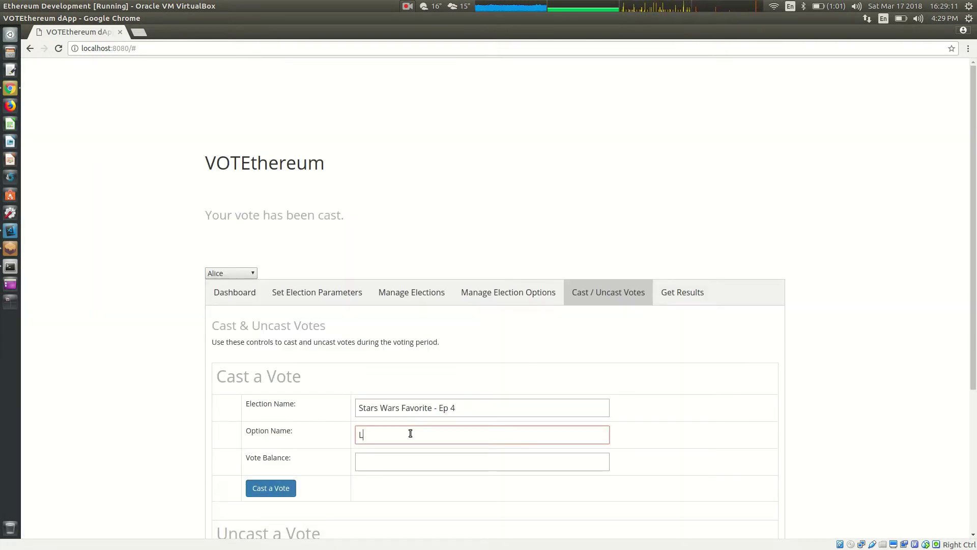
type("Luke Skywalker")
key("Tab")
type("1")
left_click(275, 490)
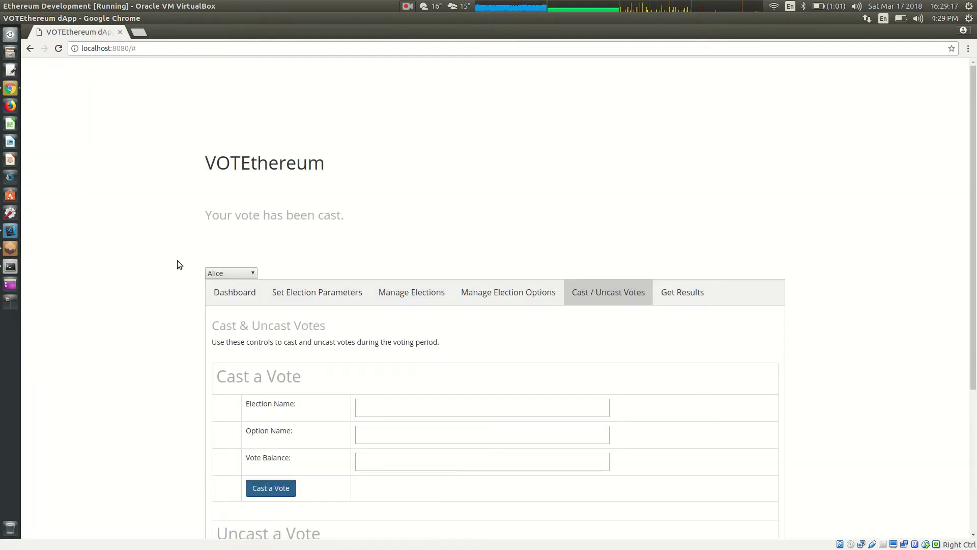
Switch the active account to Chairperson and get the election results for Stars Wars Favorite - Ep 4.
left_click(225, 273)
left_click(227, 283)
left_click(227, 295)
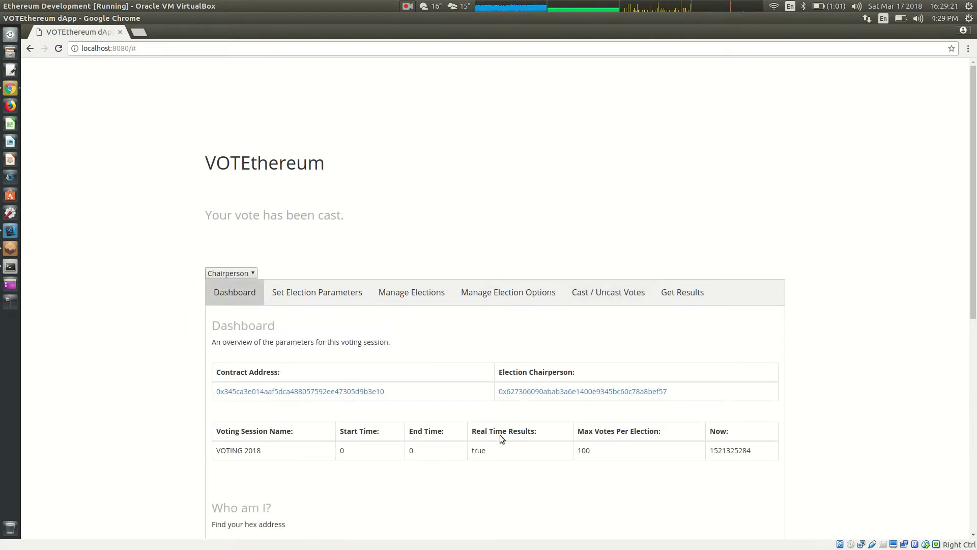
left_click(689, 297)
scroll(371, 389, "down", 2)
left_click(405, 485)
type("Stars Wars Favorite - Ep 4")
left_click(292, 510)
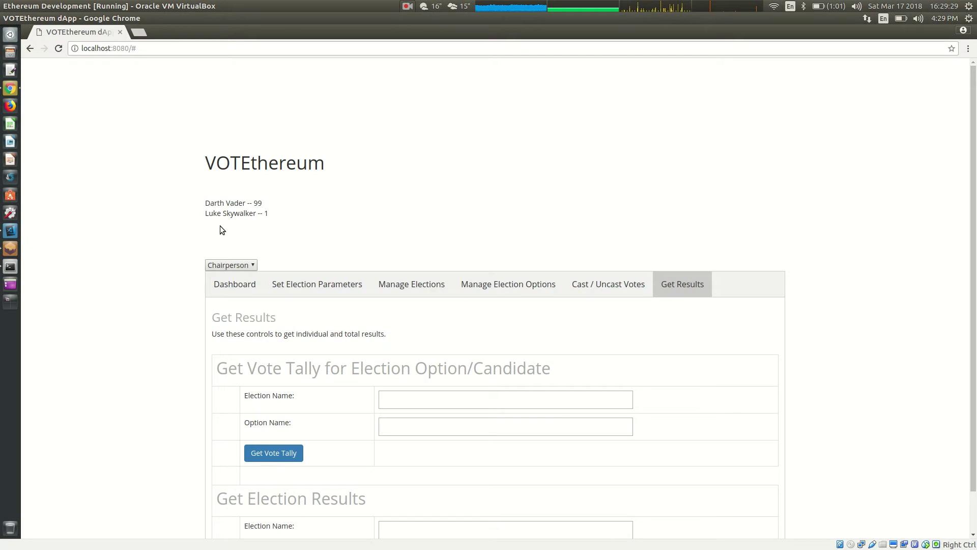
As the third sample voter after Chairperson, cast a vote balance of 25 for Darth Vader in Stars Wars Favorite - Ep 4.
left_click(227, 266)
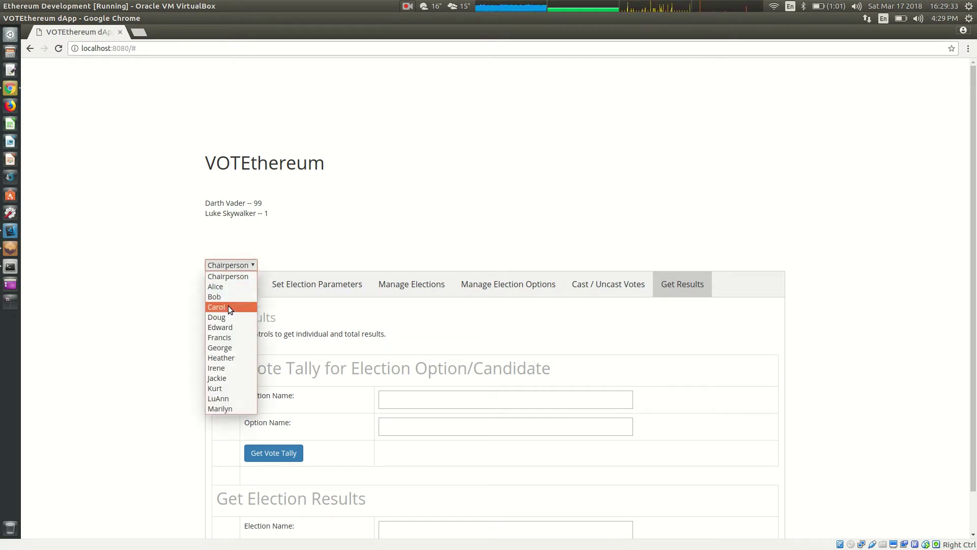
left_click(222, 307)
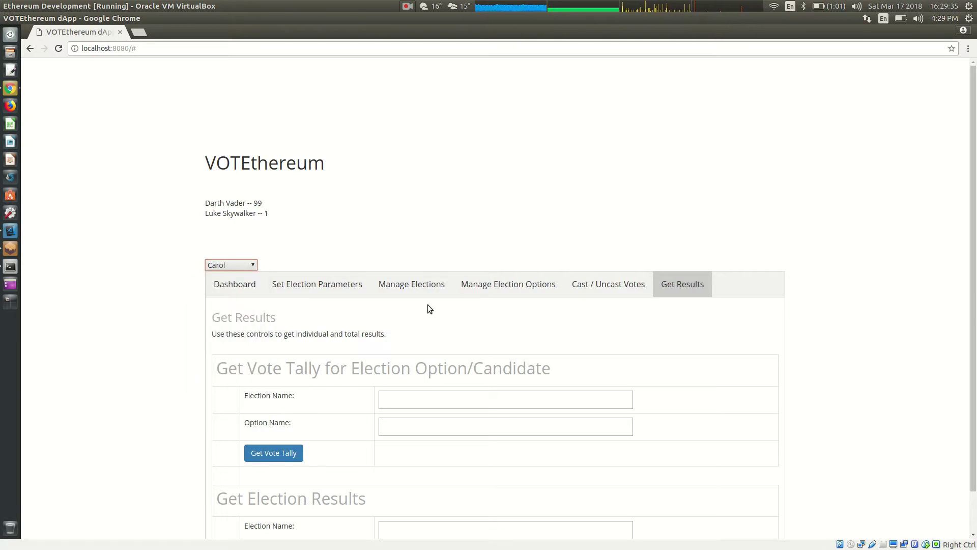
left_click(597, 288)
left_click(431, 396)
type("Stars Wars Favorite - Ep 4")
left_click(425, 427)
type("Darth Vader")
key("Tab")
type("25")
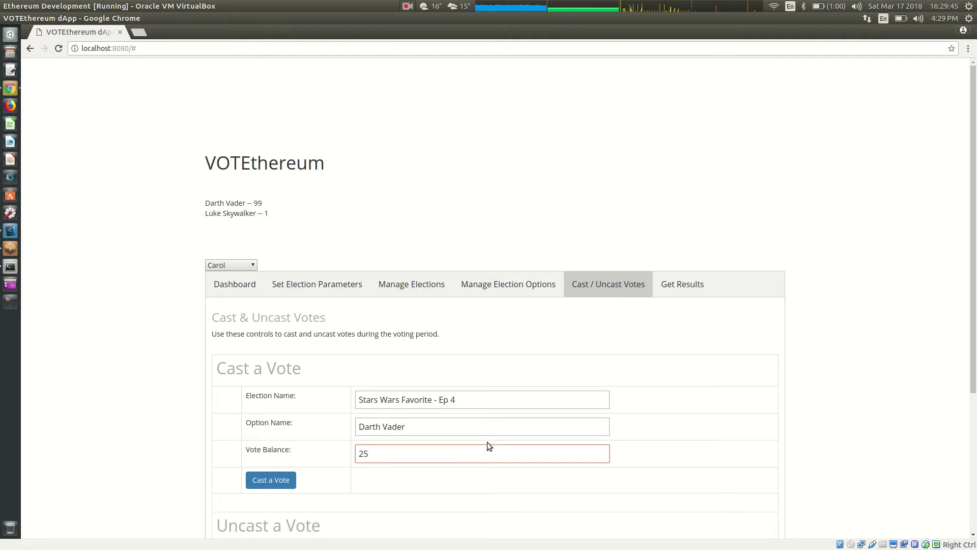
left_click(268, 480)
Cast a vote balance of 75 for Luke Skywalker in Stars Wars Favorite - Ep 4 from the same voter account.
left_click(401, 406)
type("Stars Wars Favorite - Ep 4")
left_click(403, 438)
type("Luek Skywalker")
key("Tab")
type("75")
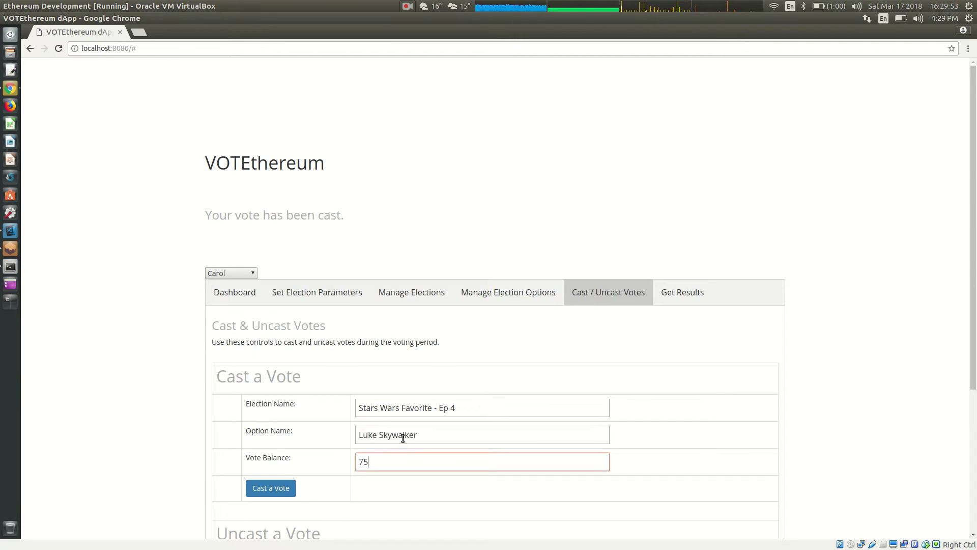
left_click(270, 494)
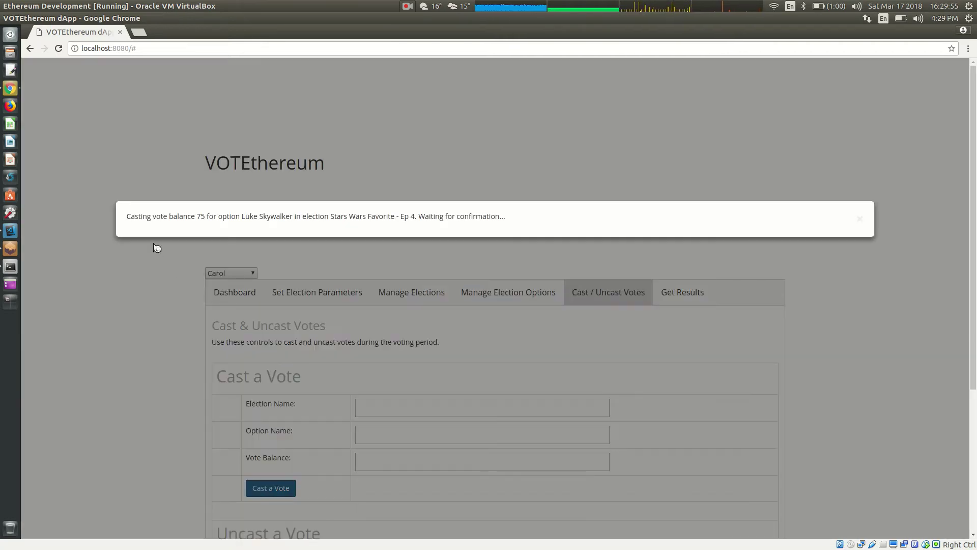
Return to the Chairperson account and get the updated election results for Stars Wars Favorite - Ep 4.
left_click(218, 273)
left_click(226, 288)
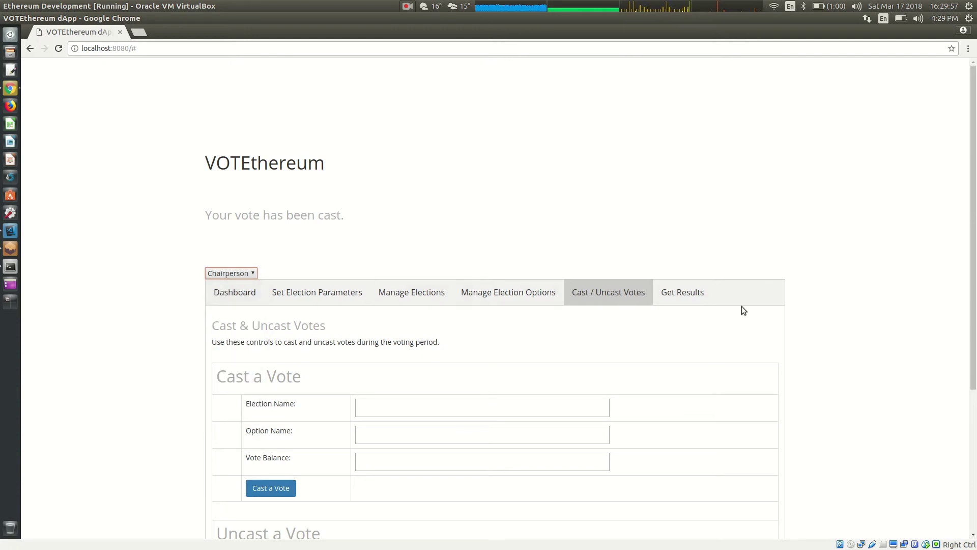
left_click(677, 293)
scroll(412, 423, "down", 2)
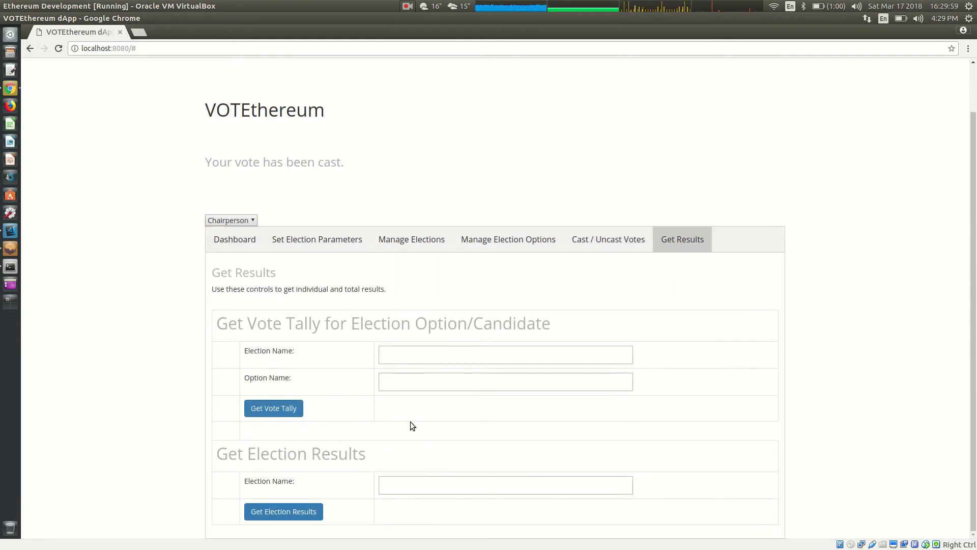
left_click(420, 484)
type("Stars Wars Favorite - Ep 4")
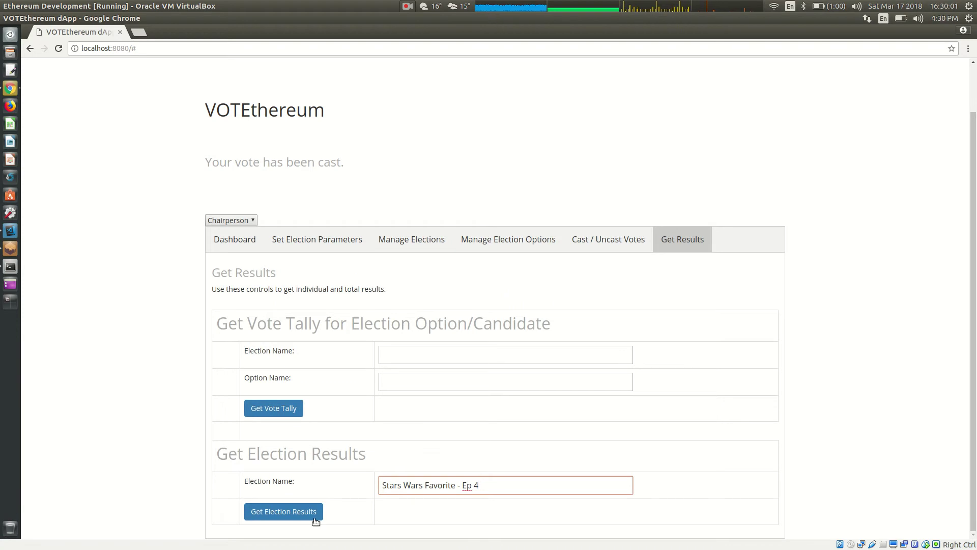
left_click(309, 512)
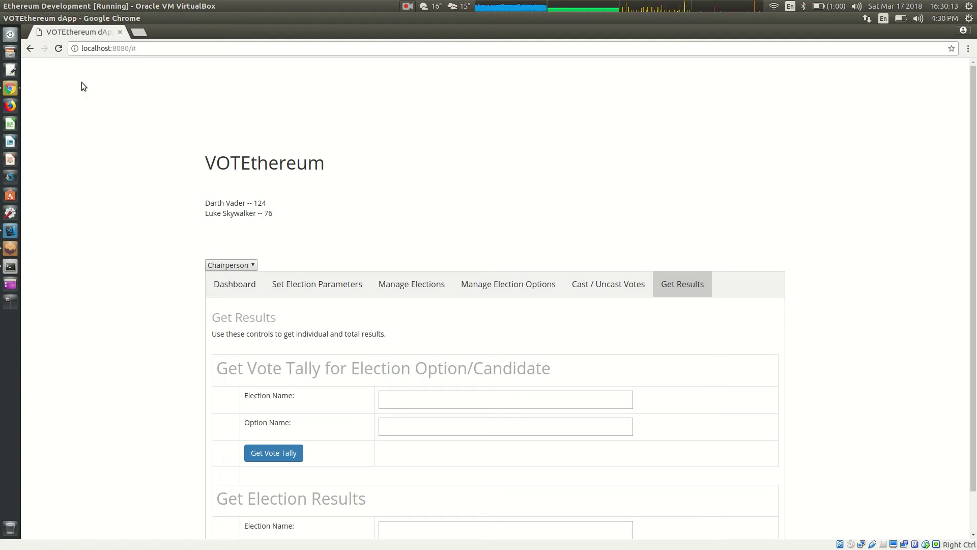
Switch to Ganache and open the details of the newest contract call transaction.
mouse_move(3, 275)
left_click(10, 248)
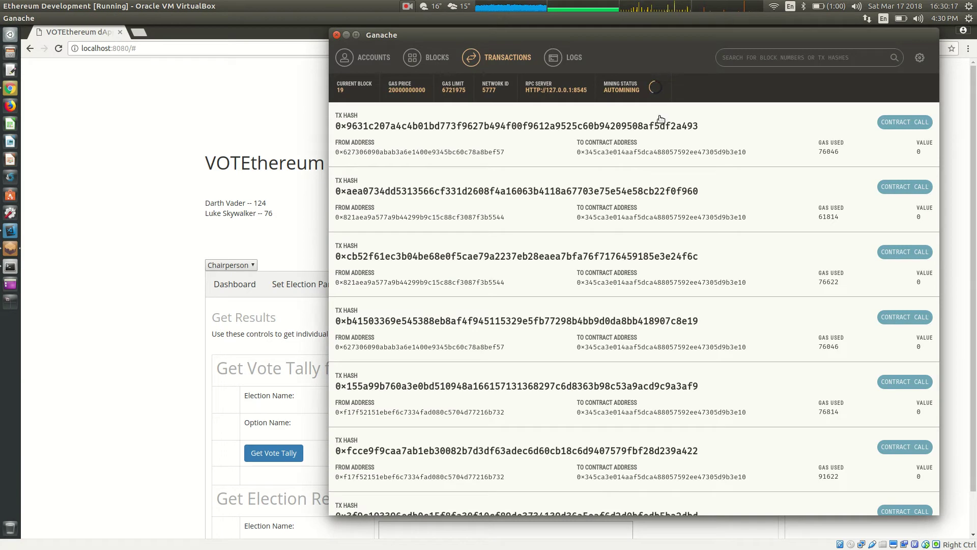
left_click(911, 122)
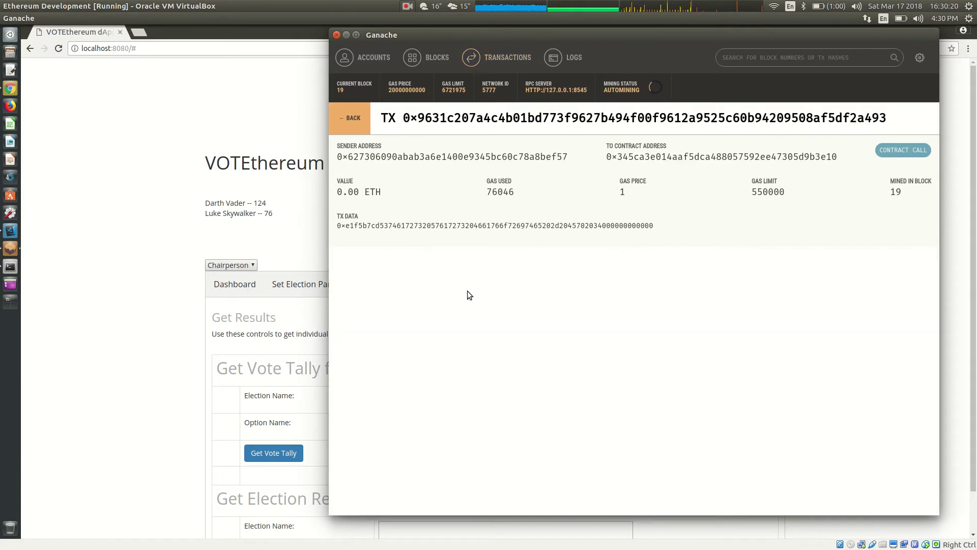
Copy the transaction data without its 0x prefix, then search Chrome for "hex to ascii" and open the RapidTables Hex to ASCII converter.
double_click(346, 227)
key("ctrl+c")
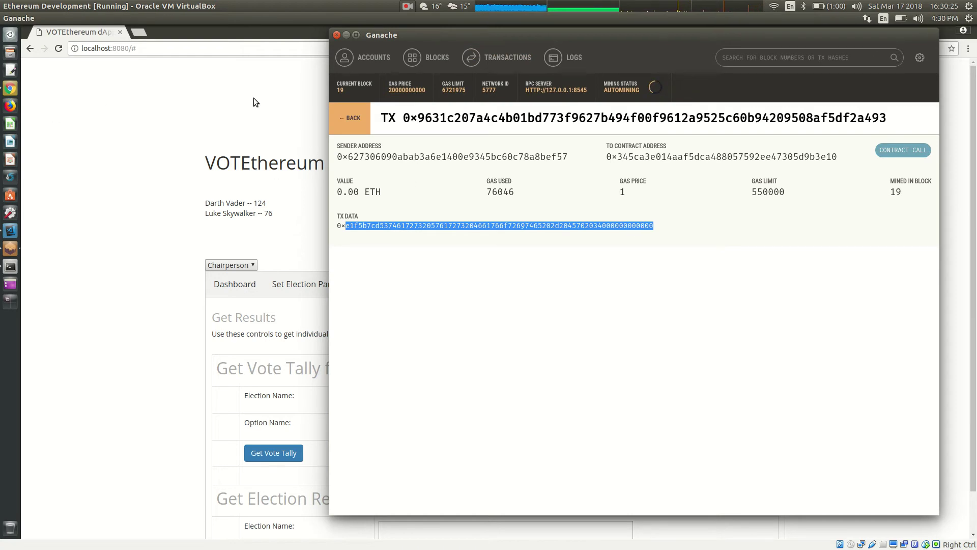
left_click(141, 31)
type("hex to ascii")
key("Return")
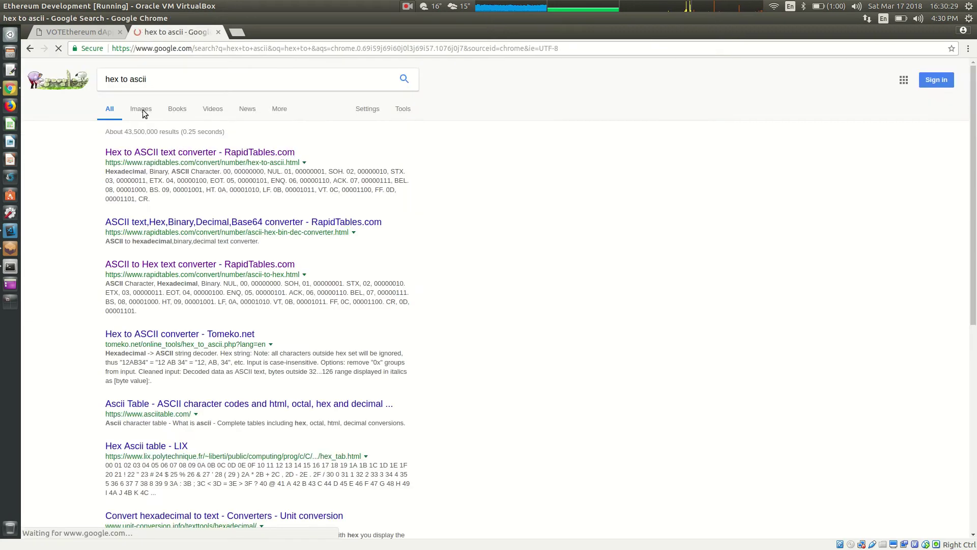
left_click(152, 153)
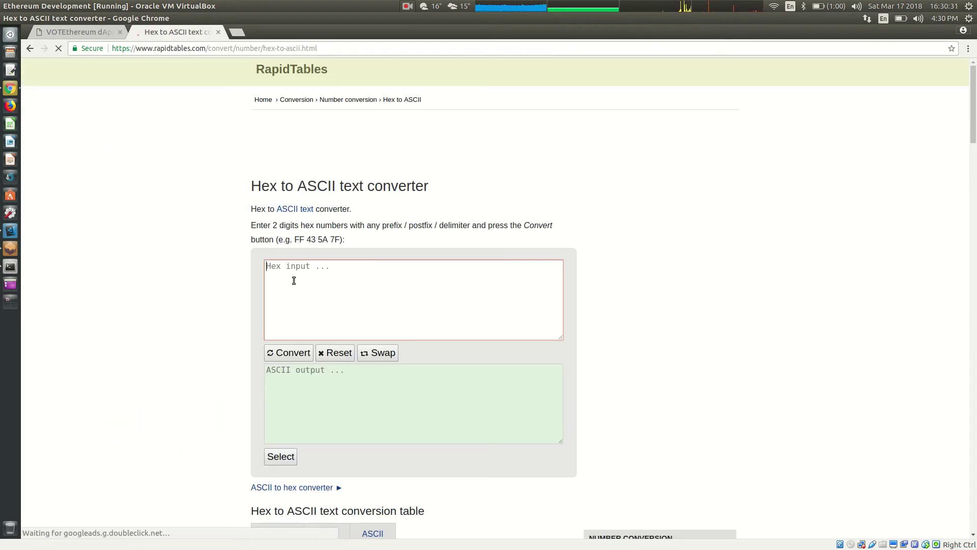
Convert the copied transaction data to ASCII and highlight the decoded election name, then the characters preceding it.
key("ctrl+v")
left_click(190, 349)
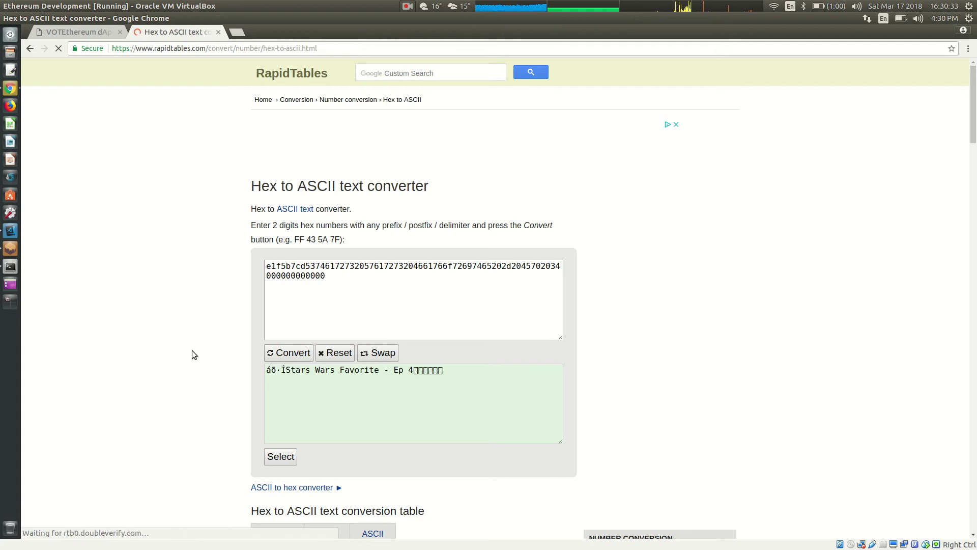
left_click_drag(283, 371, 414, 369)
scroll(221, 296, "down", 2)
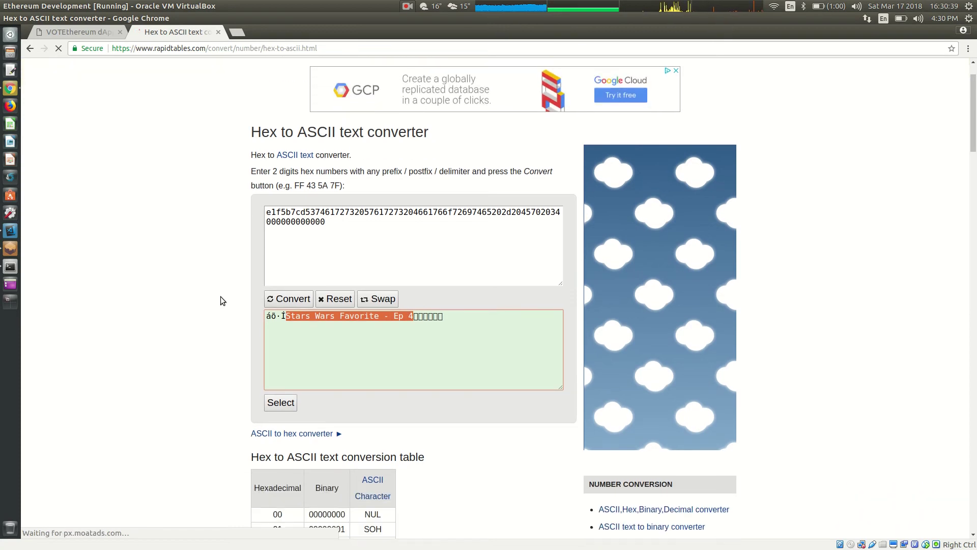
left_click(278, 316)
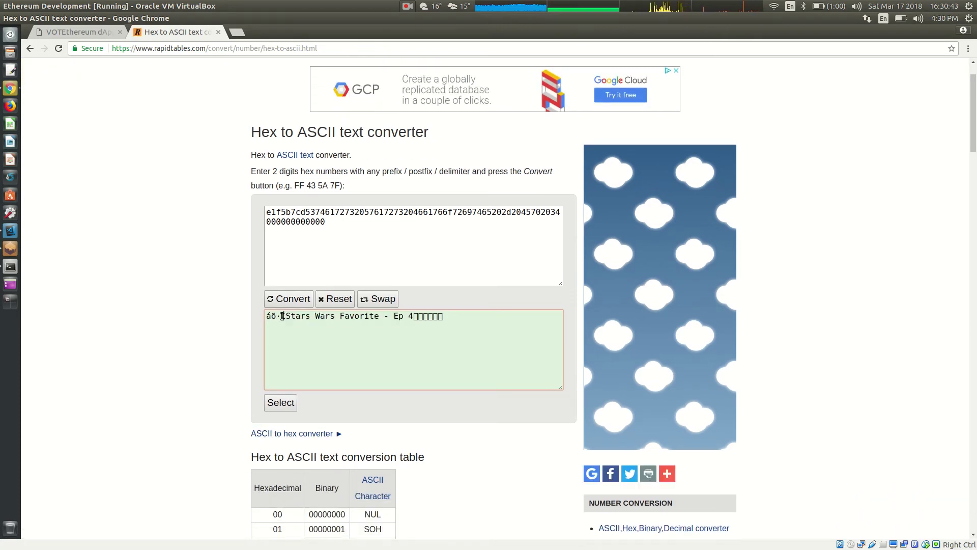
left_click_drag(279, 316, 269, 316)
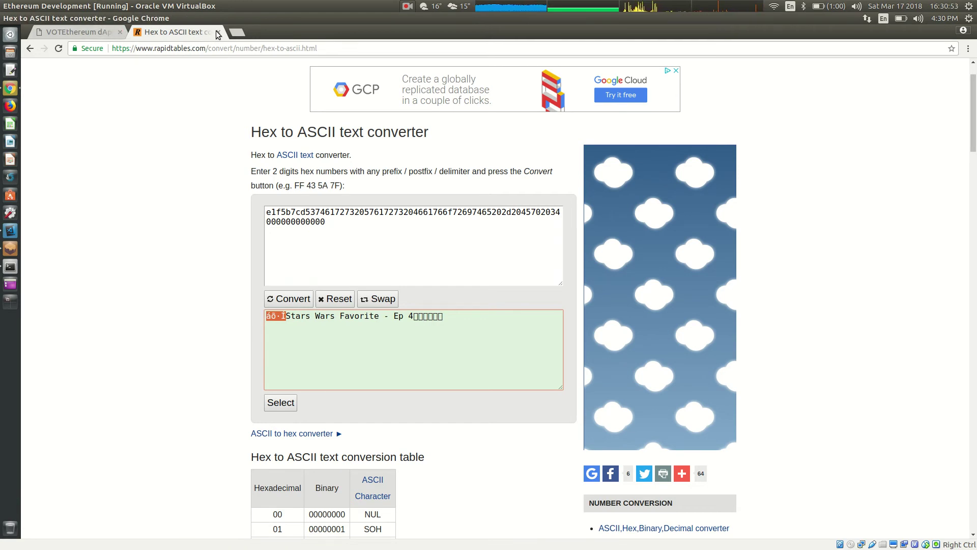
Shrink the browser window, switch to Ganache and return to the full list of transactions.
left_click(25, 18)
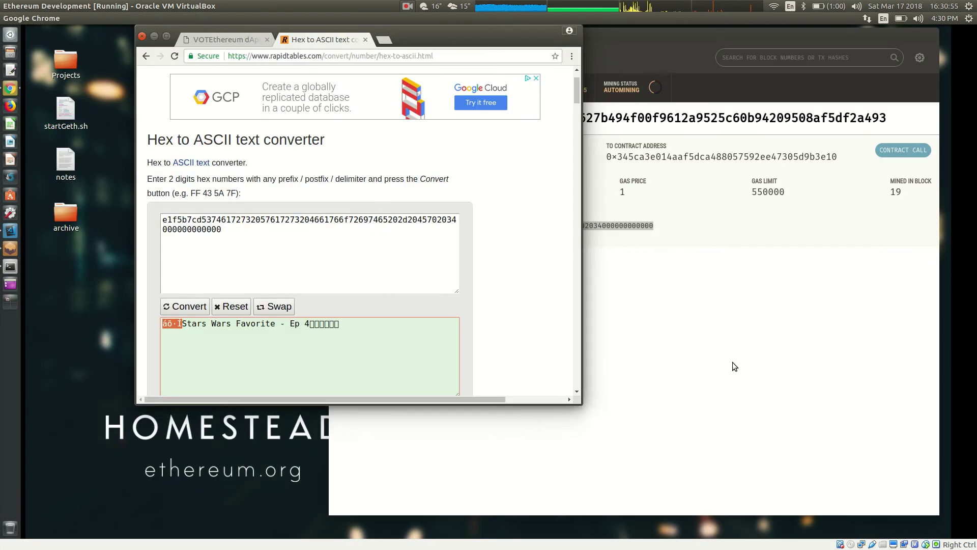
left_click(690, 366)
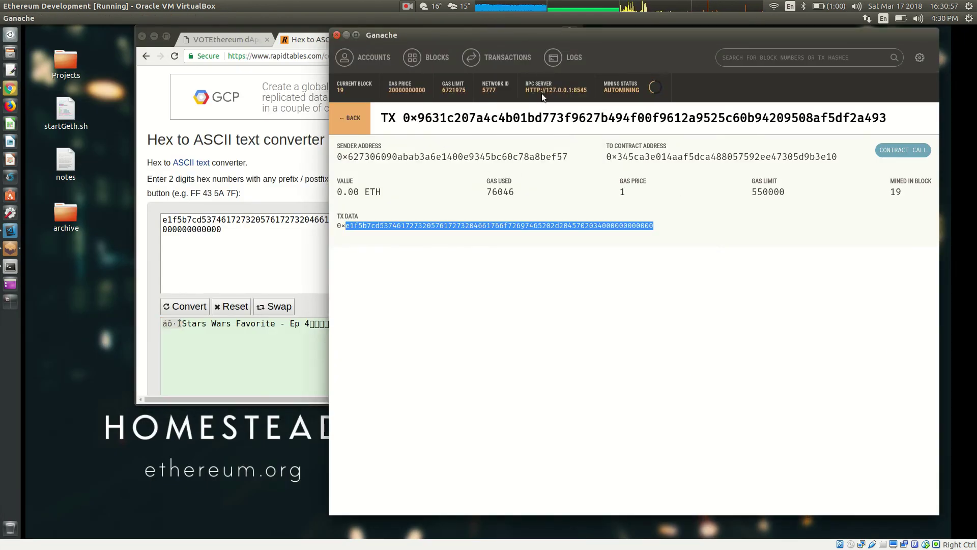
left_click(522, 61)
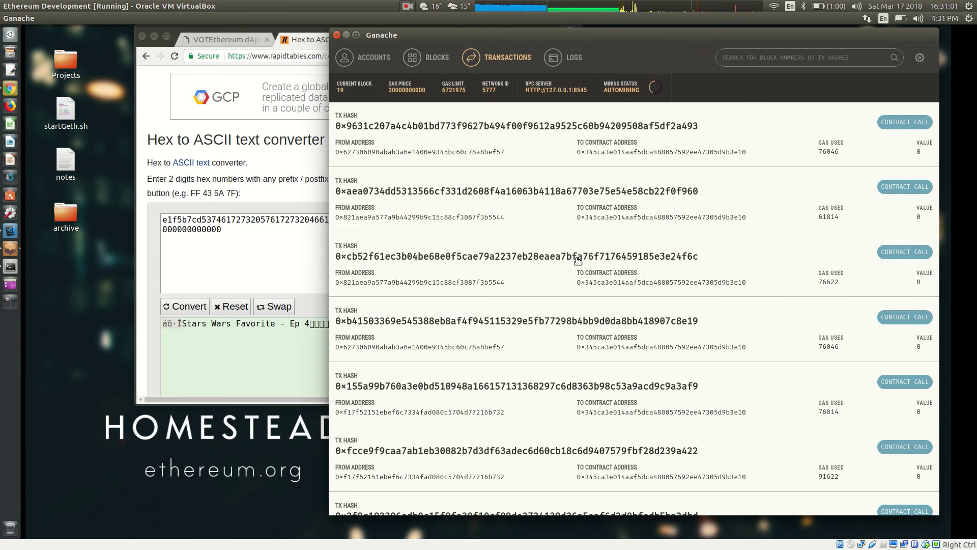
Switch to the VOTEthereum page in Chrome, shift its window slightly and restore the virtual machine window from full size.
left_click(220, 39)
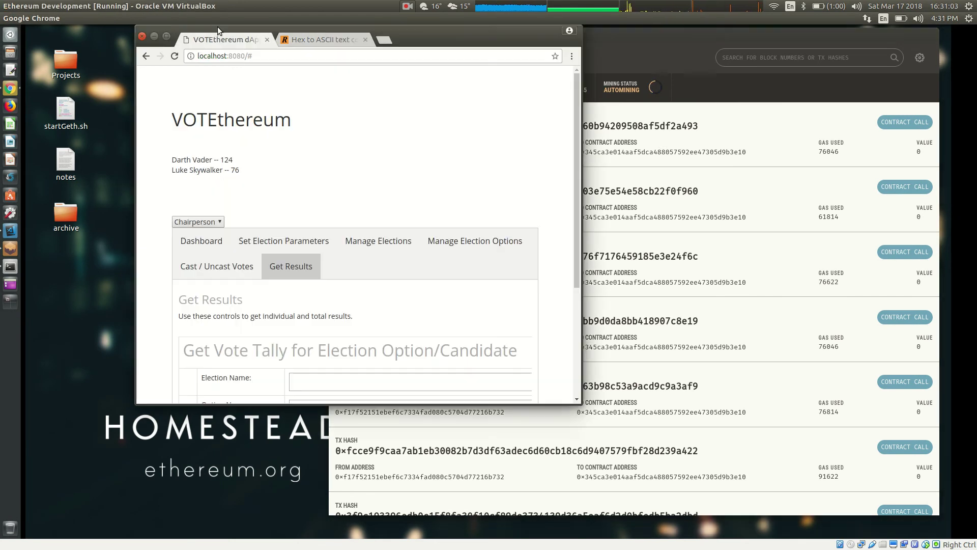
left_click_drag(440, 31, 427, 51)
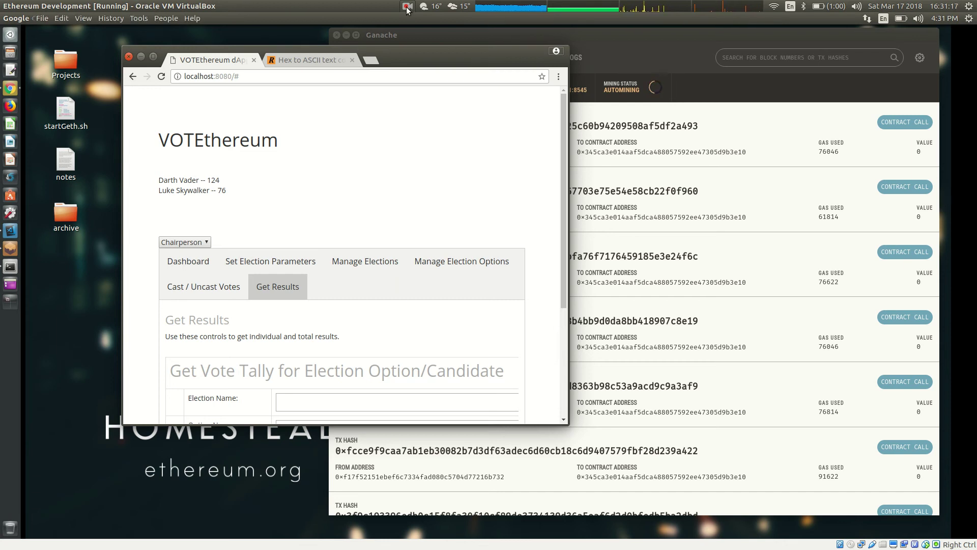
double_click(29, 5)
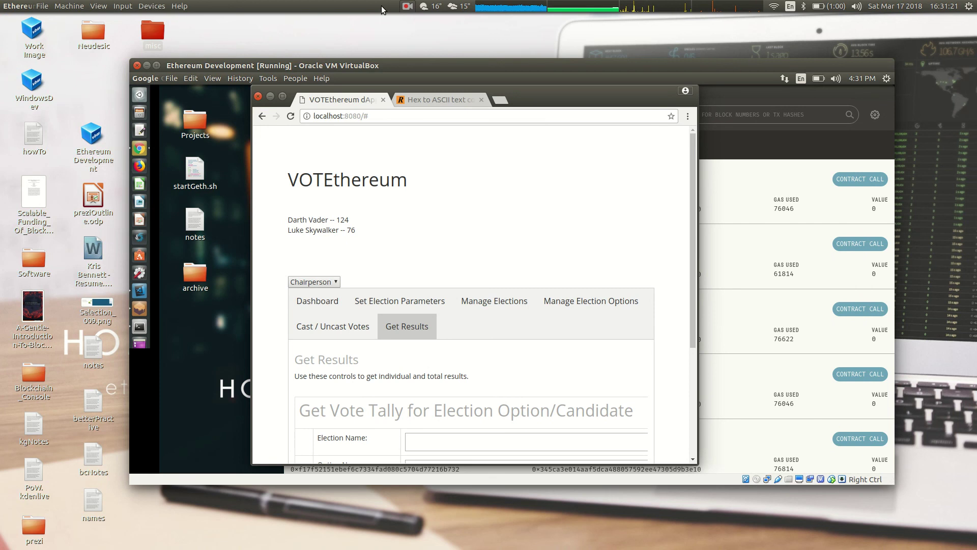
left_click(269, 26)
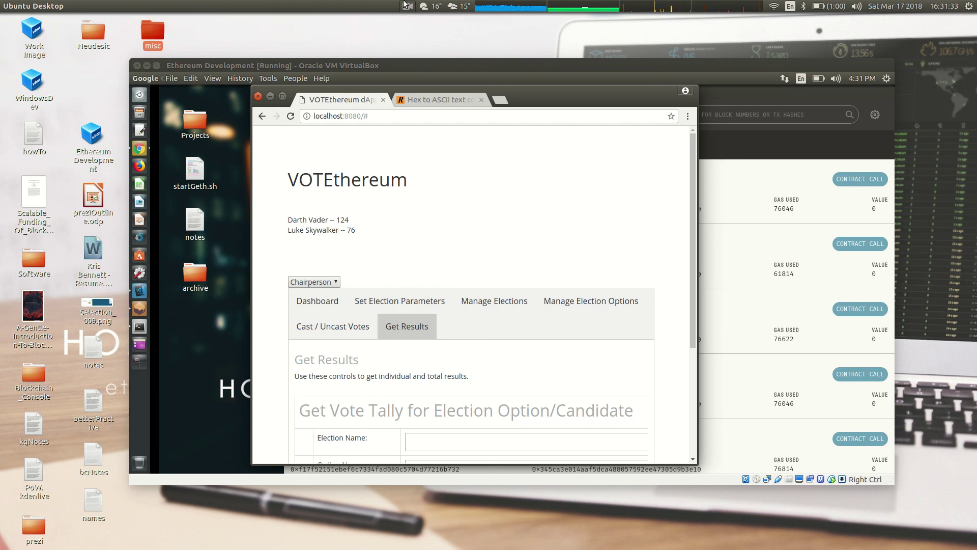
left_click(424, 7)
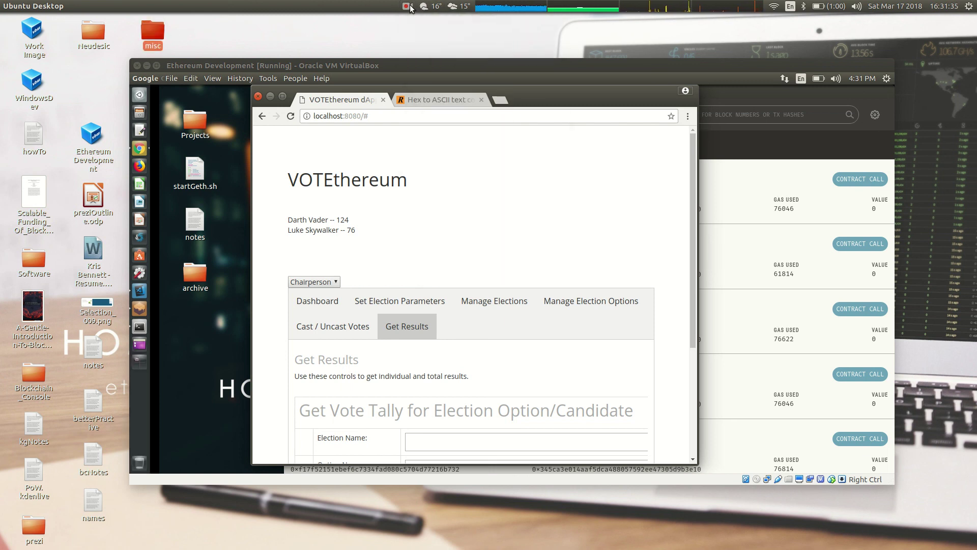